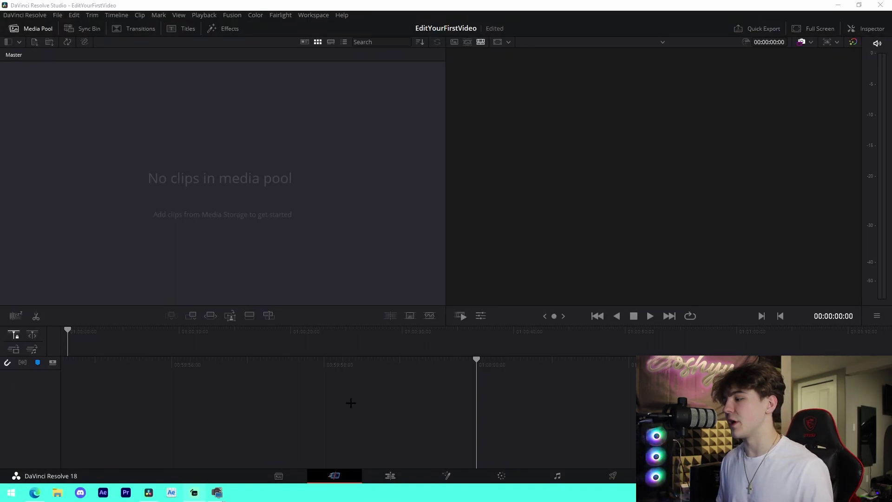
Step: Switch to the Edit page and set the project's timeline frame rate to 60 frames per second, saving the project settings
{"action": "left_click", "coordinate": [389, 476]}
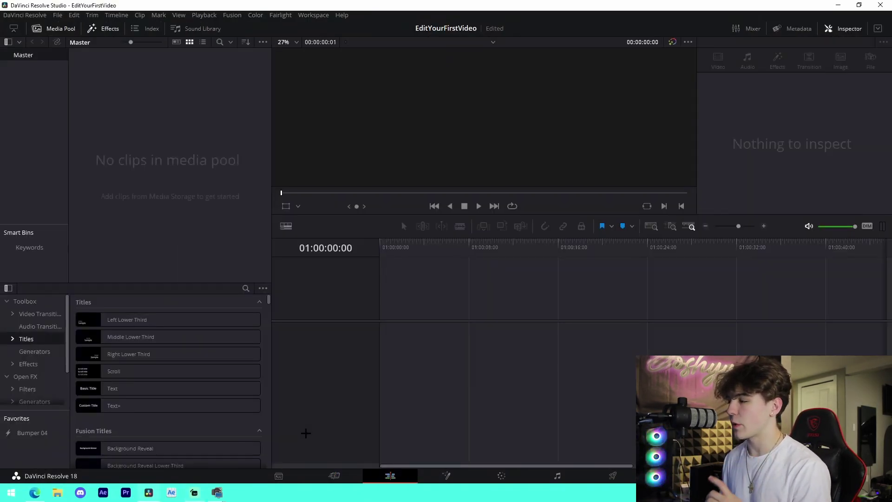
{"action": "left_click", "coordinate": [59, 15]}
{"action": "mouse_move", "coordinate": [137, 139]}
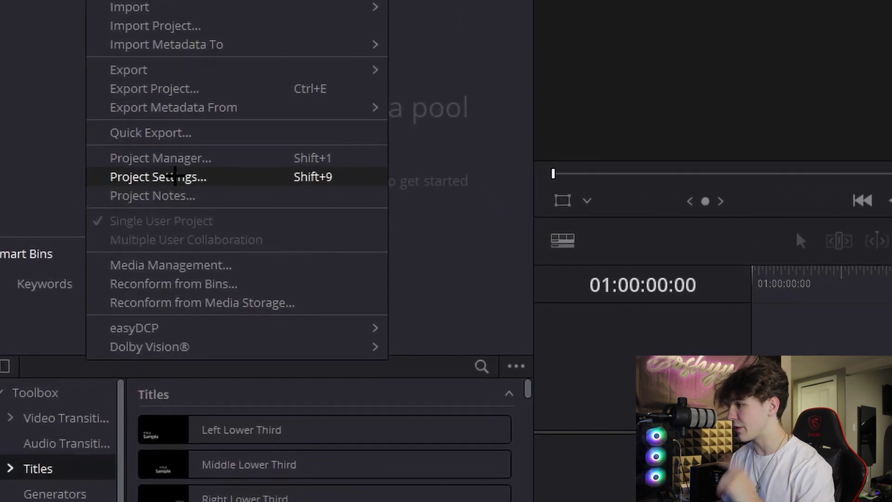
{"action": "left_click", "coordinate": [175, 177]}
{"action": "left_click", "coordinate": [434, 167]}
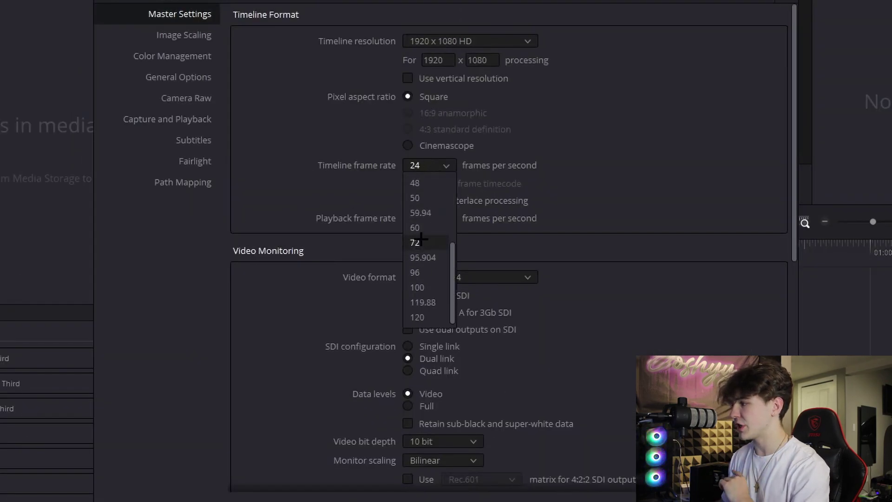
{"action": "left_click", "coordinate": [420, 227]}
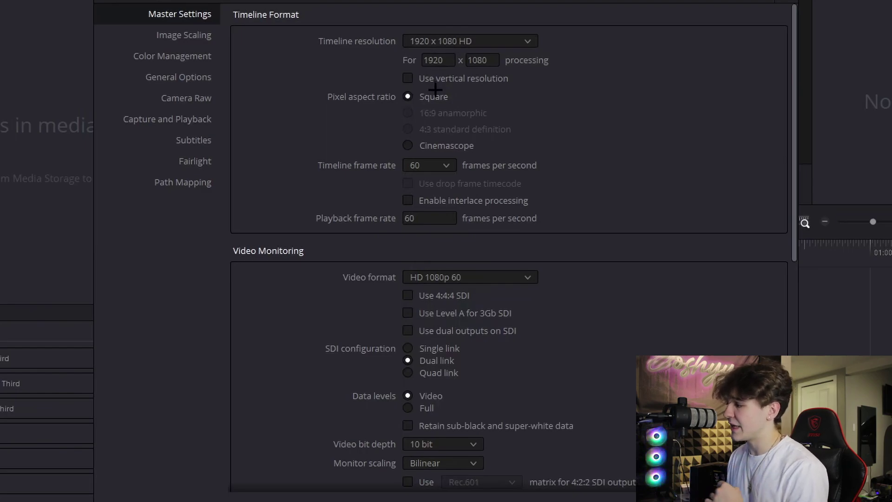
{"action": "left_click", "coordinate": [757, 500]}
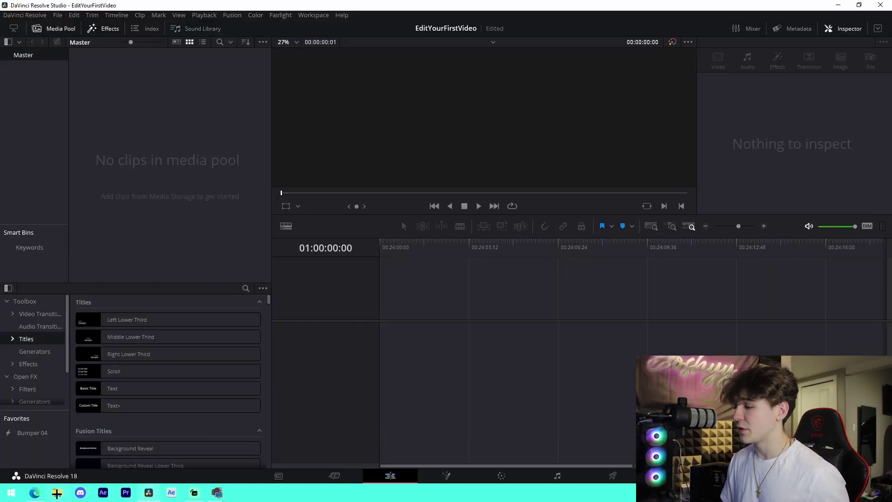
{"action": "left_click", "coordinate": [57, 492]}
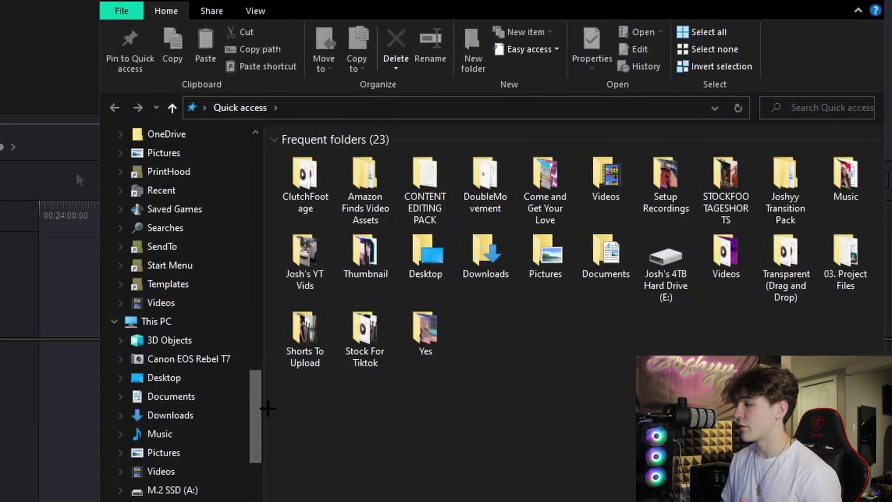
{"action": "scroll", "coordinate": [181, 306], "scroll_direction": "up", "scroll_amount": 8}
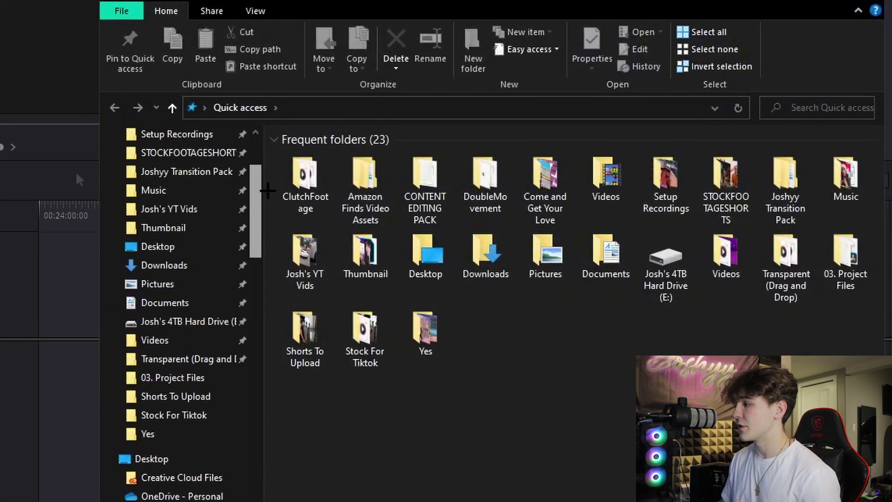
{"action": "left_click", "coordinate": [140, 171]}
{"action": "scroll", "coordinate": [576, 312], "scroll_direction": "down", "scroll_amount": 5}
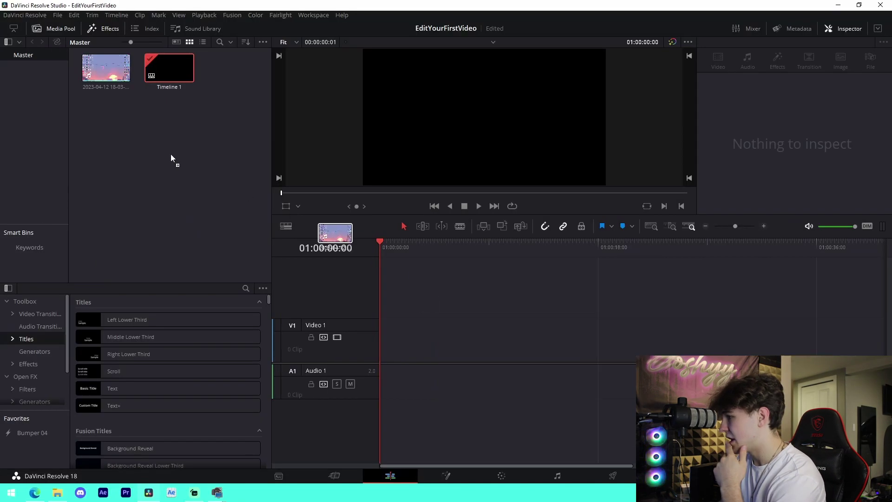
{"action": "key", "text": "Delete"}
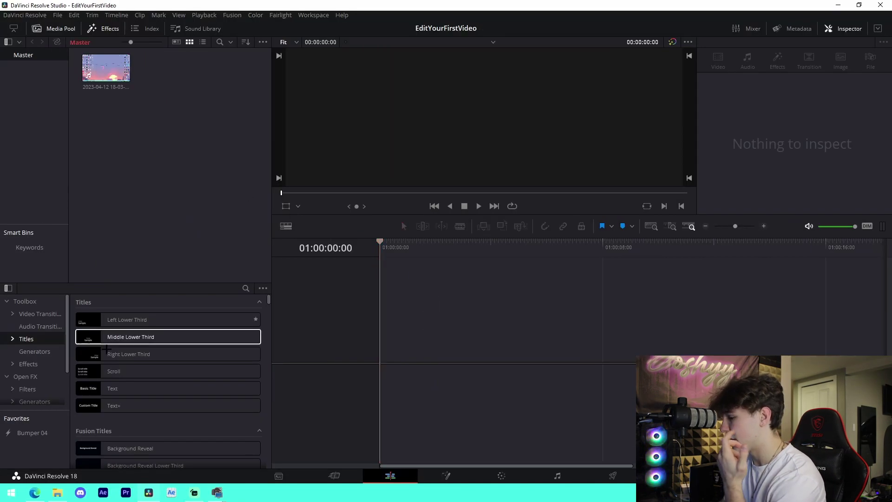
Step: Import MVI_1231.MOV into the media pool from the 2023_04_12 folder inside Setup Recordings in File Explorer
{"action": "left_click", "coordinate": [57, 492]}
{"action": "left_click", "coordinate": [458, 233]}
{"action": "scroll", "coordinate": [697, 414], "scroll_direction": "down", "scroll_amount": 5}
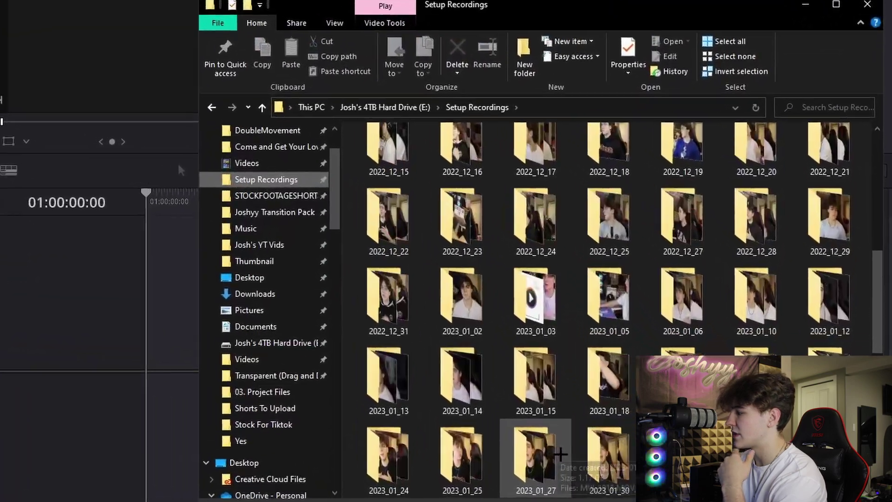
{"action": "scroll", "coordinate": [708, 417], "scroll_direction": "down", "scroll_amount": 5}
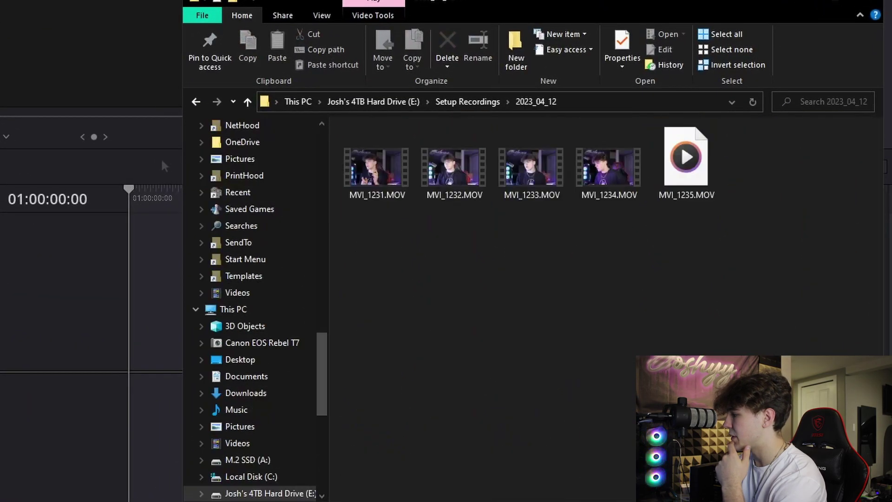
{"action": "left_click_drag", "start_coordinate": [379, 163], "coordinate": [135, 117]}
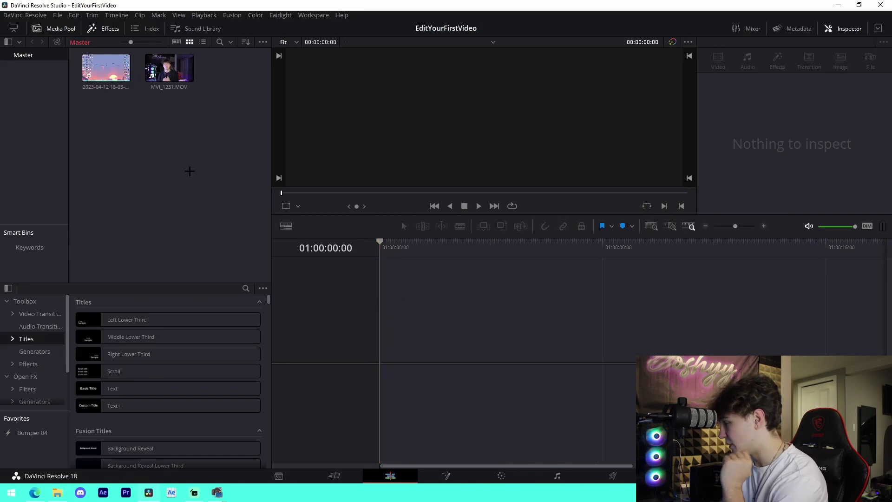
Step: Import the 'daydream' type beat MP3 into the media pool from the Background Music folder inside Music in File Explorer
{"action": "left_click", "coordinate": [55, 493]}
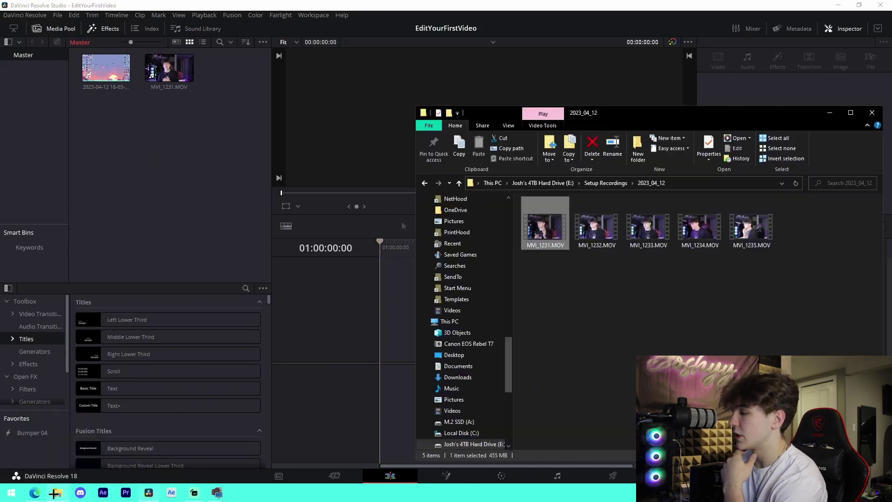
{"action": "scroll", "coordinate": [464, 326], "scroll_direction": "up", "scroll_amount": 10}
{"action": "left_click", "coordinate": [448, 314]}
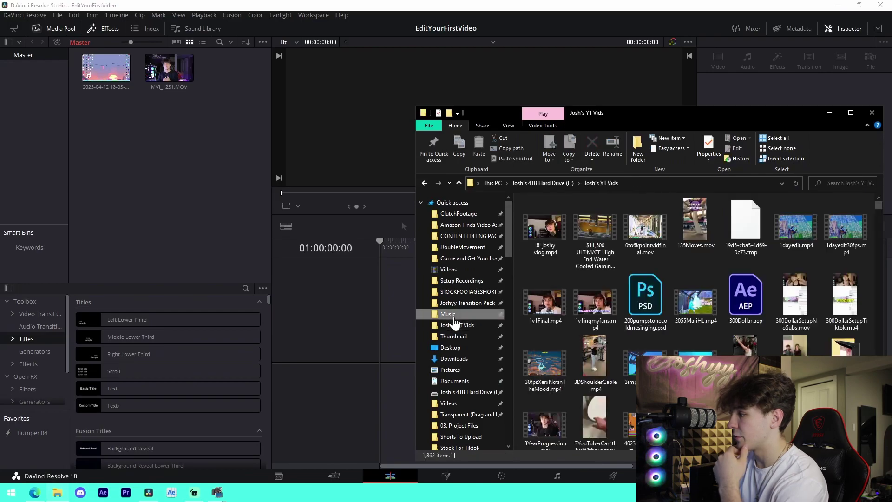
{"action": "double_click", "coordinate": [553, 222]}
{"action": "left_click", "coordinate": [601, 259]}
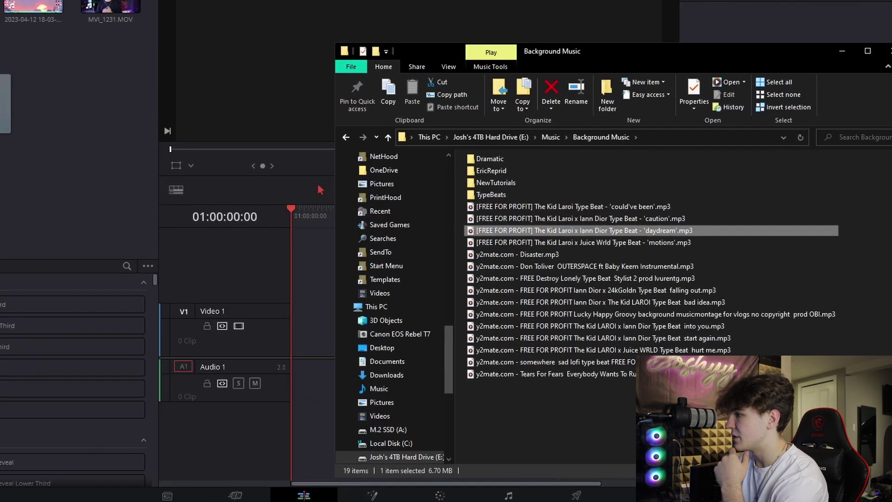
{"action": "left_click_drag", "start_coordinate": [526, 205], "coordinate": [146, 181]}
{"action": "left_click", "coordinate": [161, 181]}
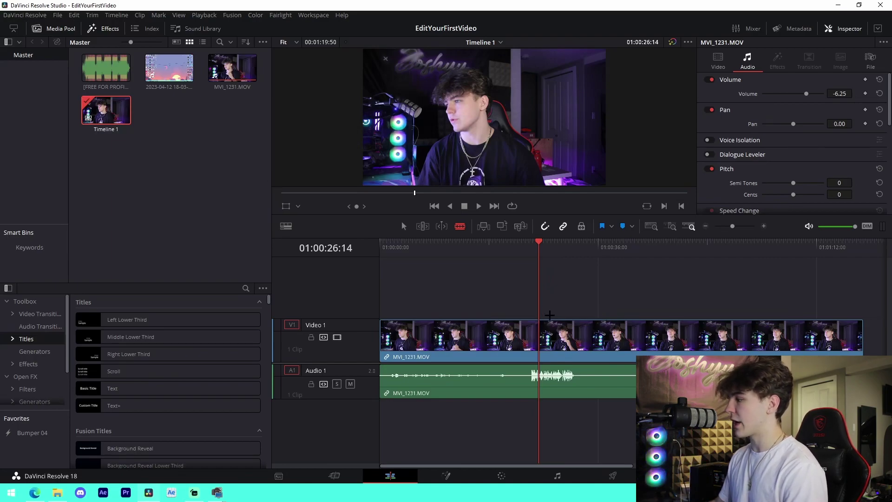
Step: Split MVI_1231.MOV on the timeline with ten blade cuts where speech starts and stops in the waveform, and return to selection mode
{"action": "key", "text": "a"}
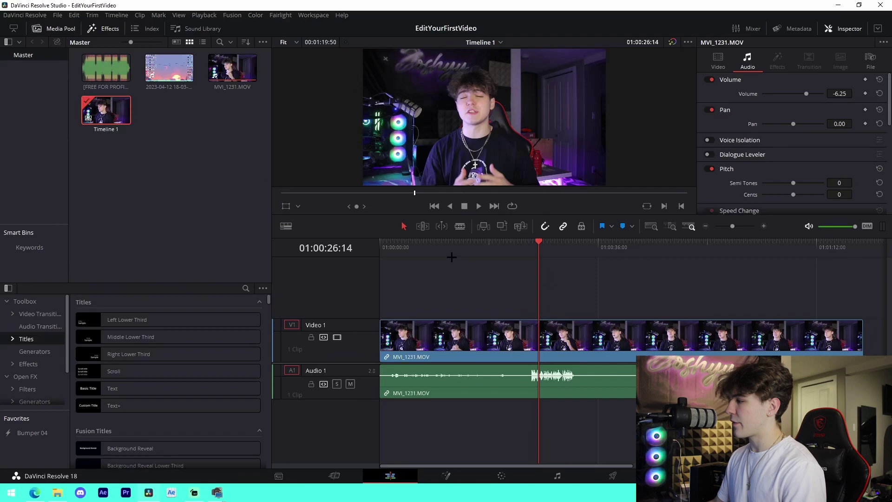
{"action": "left_click", "coordinate": [460, 226]}
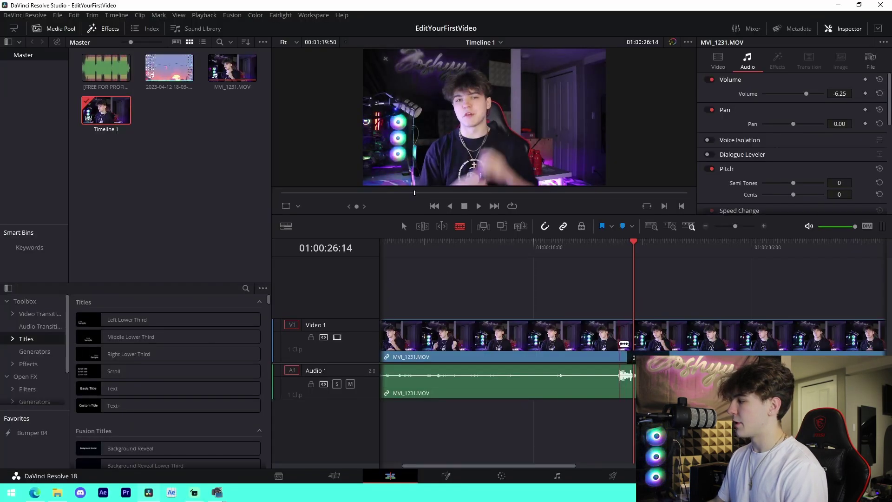
{"action": "left_click", "coordinate": [618, 344]}
{"action": "left_click", "coordinate": [706, 340]}
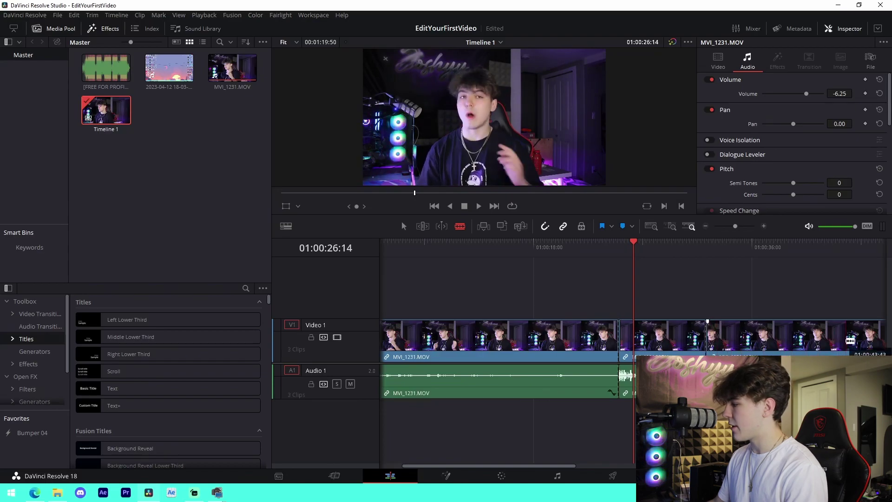
{"action": "left_click", "coordinate": [844, 340]}
{"action": "scroll", "coordinate": [844, 341], "scroll_direction": "right", "scroll_amount": 3}
{"action": "left_click", "coordinate": [625, 339]}
{"action": "left_click", "coordinate": [679, 339]}
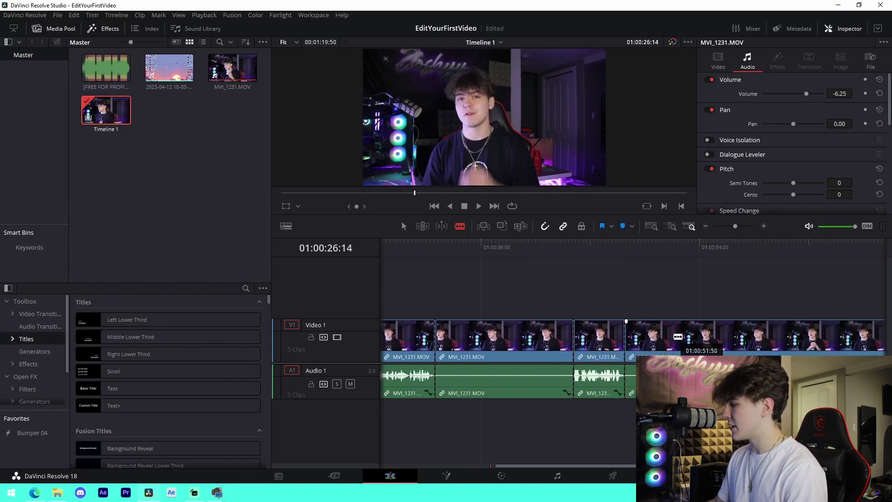
{"action": "left_click", "coordinate": [760, 339]}
{"action": "left_click", "coordinate": [793, 339]}
{"action": "scroll", "coordinate": [793, 339], "scroll_direction": "right", "scroll_amount": 4}
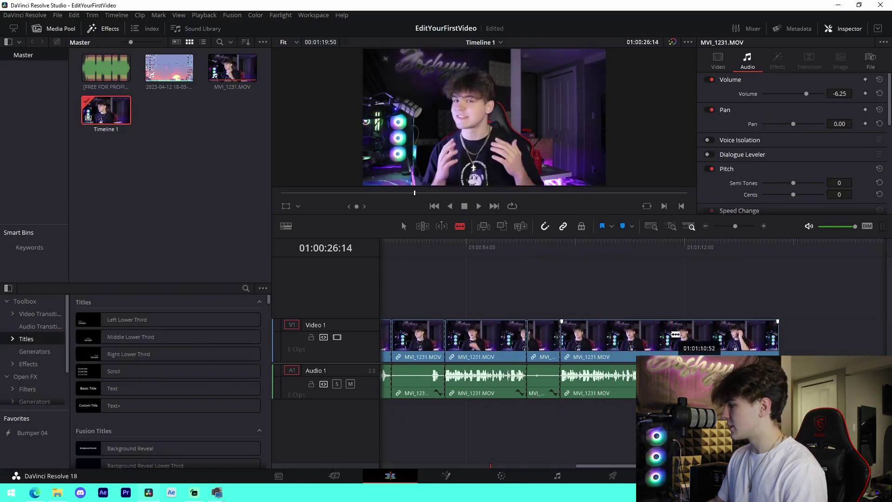
{"action": "left_click", "coordinate": [659, 335]}
{"action": "left_click", "coordinate": [692, 336]}
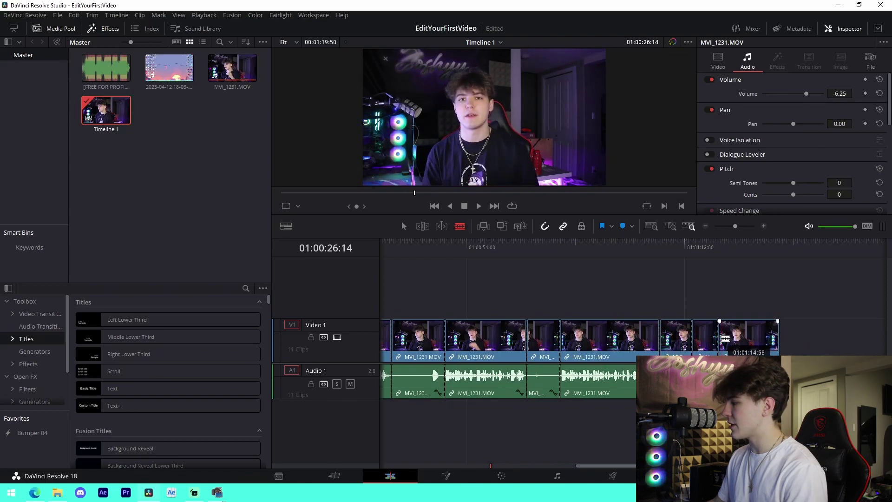
{"action": "left_click", "coordinate": [721, 338]}
{"action": "scroll", "coordinate": [583, 340], "scroll_direction": "down", "scroll_amount": 2}
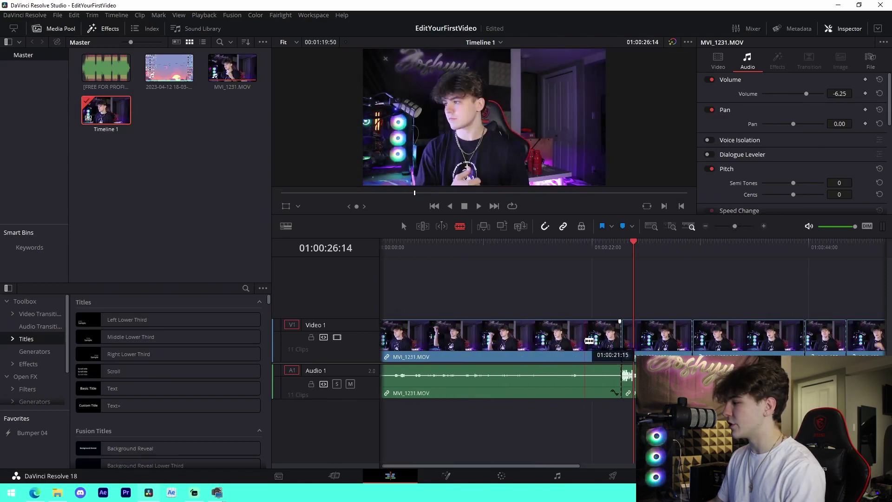
{"action": "key", "text": "a"}
Step: Try to delete the silent opening segment and close its gap by moving the next segment to the start, undoing both edits
{"action": "left_click_drag", "start_coordinate": [735, 226], "coordinate": [733, 227]}
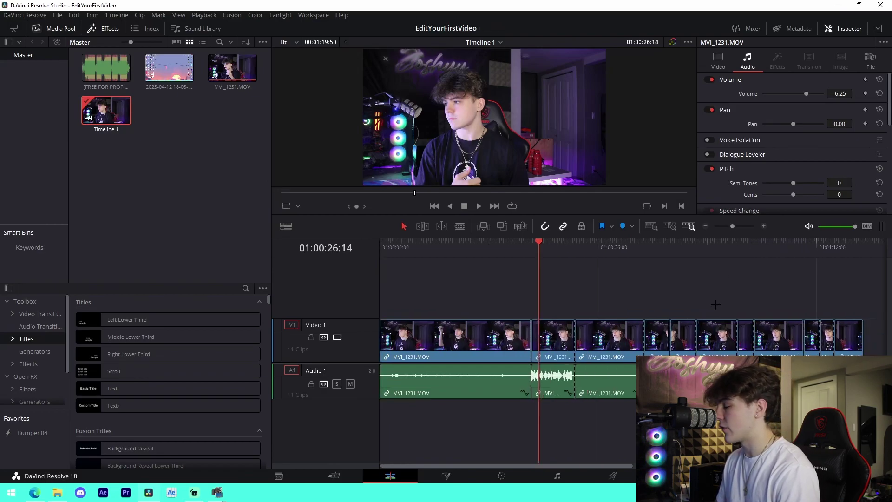
{"action": "left_click_drag", "start_coordinate": [733, 226], "coordinate": [728, 225]}
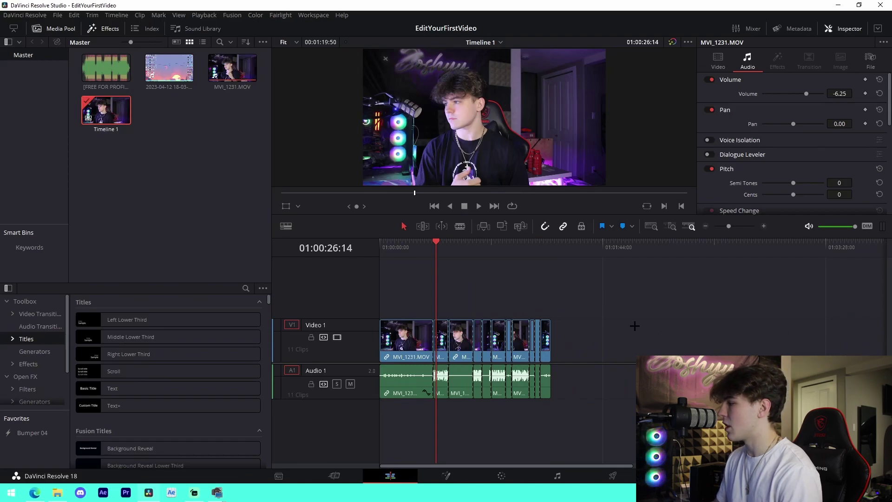
{"action": "left_click_drag", "start_coordinate": [732, 227], "coordinate": [737, 226]}
{"action": "left_click", "coordinate": [558, 347]}
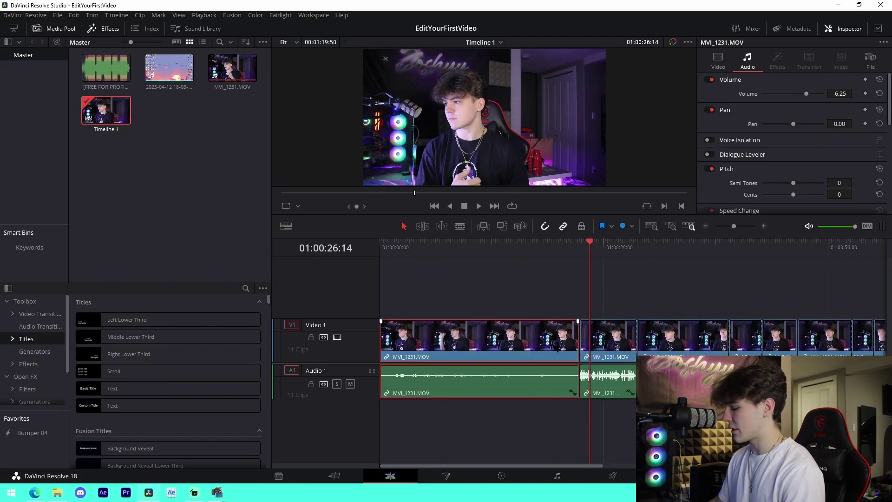
{"action": "key", "text": "BackSpace"}
{"action": "left_click_drag", "start_coordinate": [622, 346], "coordinate": [424, 354]}
{"action": "key", "text": "ctrl+z"}
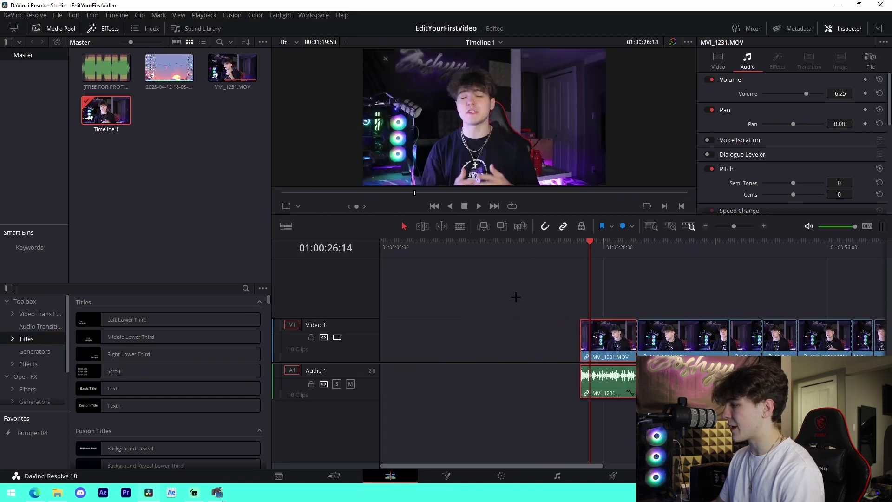
{"action": "key", "text": "ctrl+z"}
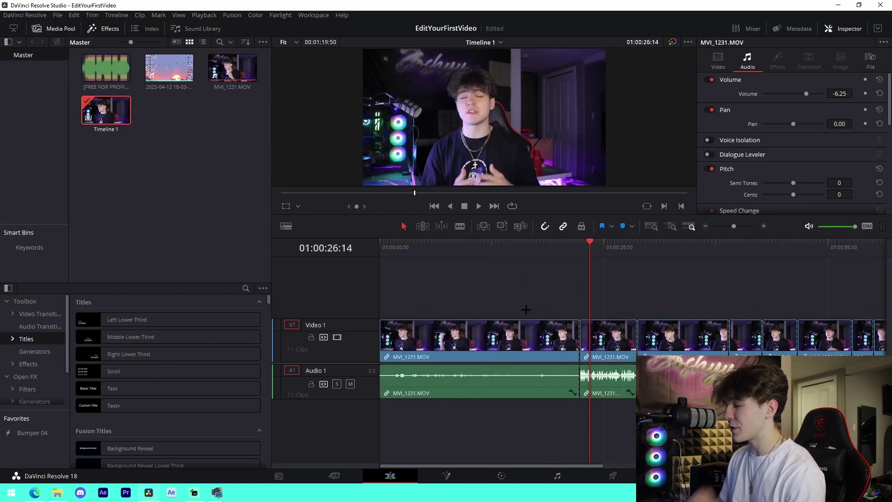
Step: Ripple delete the six silent segments of MVI_1231.MOV, from the opening segment to the last one, so no gaps remain
{"action": "left_click", "coordinate": [531, 343]}
{"action": "key", "text": "shift+Delete"}
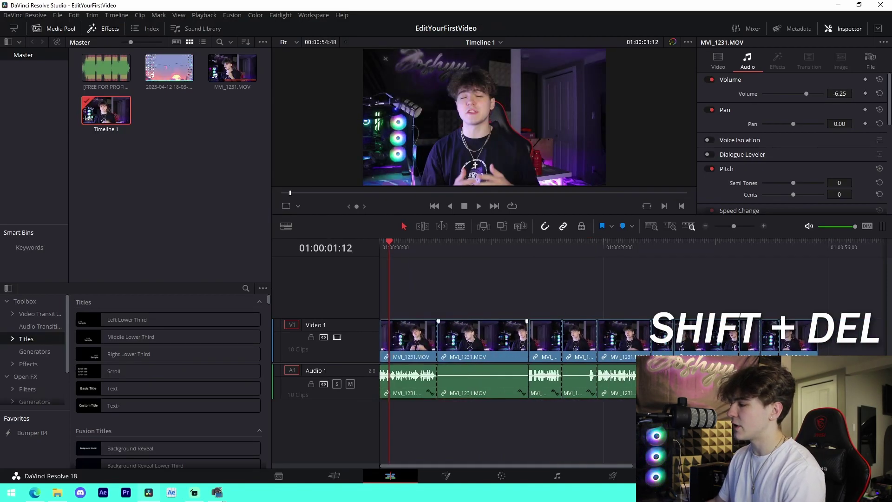
{"action": "key", "text": "shift+Delete"}
{"action": "key", "text": "shift+Delete"}
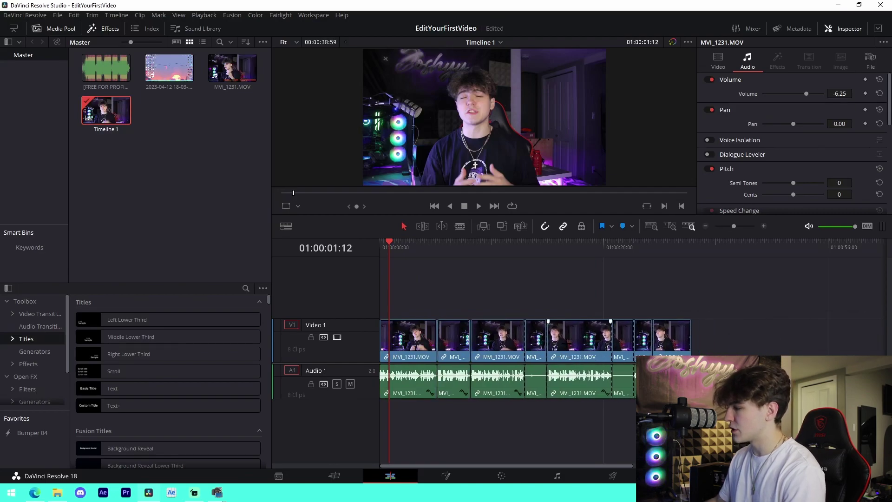
{"action": "key", "text": "shift+Delete"}
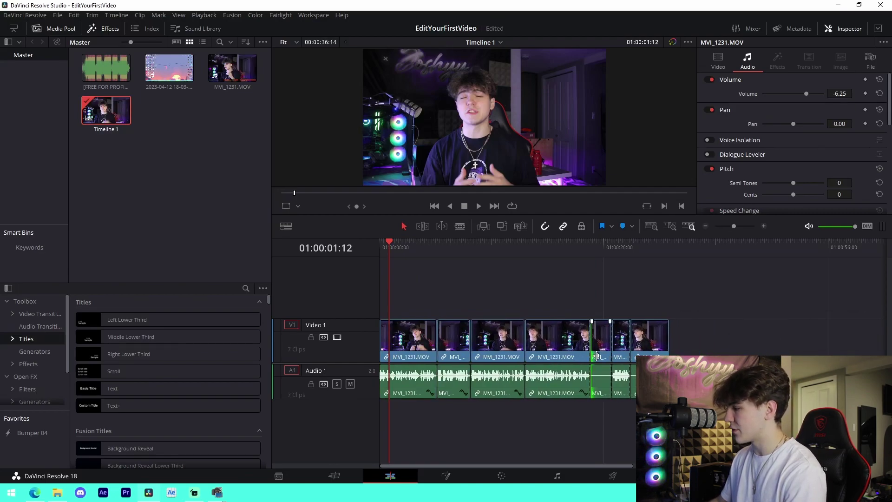
{"action": "key", "text": "shift+Delete"}
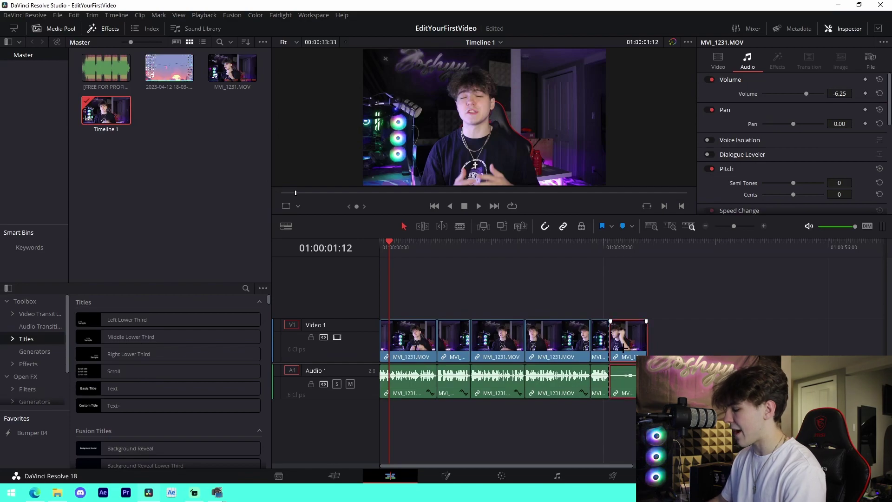
{"action": "key", "text": "shift+Delete"}
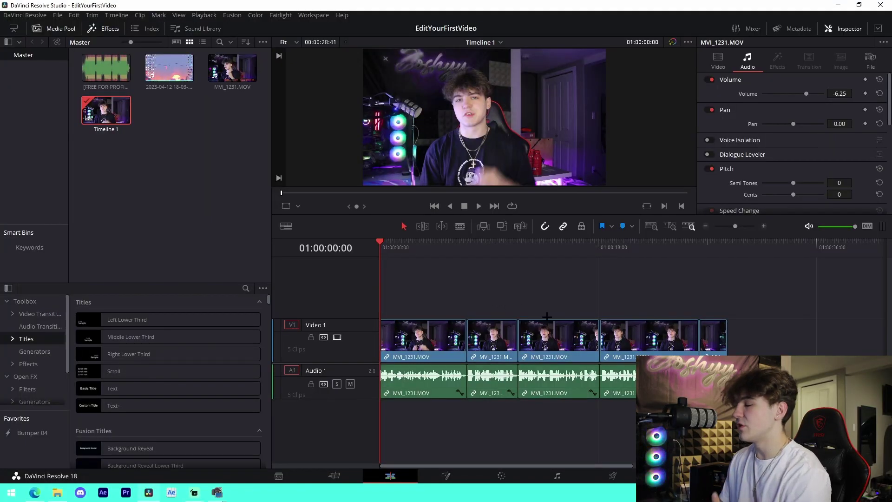
Step: Split the second MVI_1231.MOV segment shortly after its start, separating its first burst of speech into a short clip
{"action": "scroll", "coordinate": [752, 240], "scroll_direction": "up", "scroll_amount": 3}
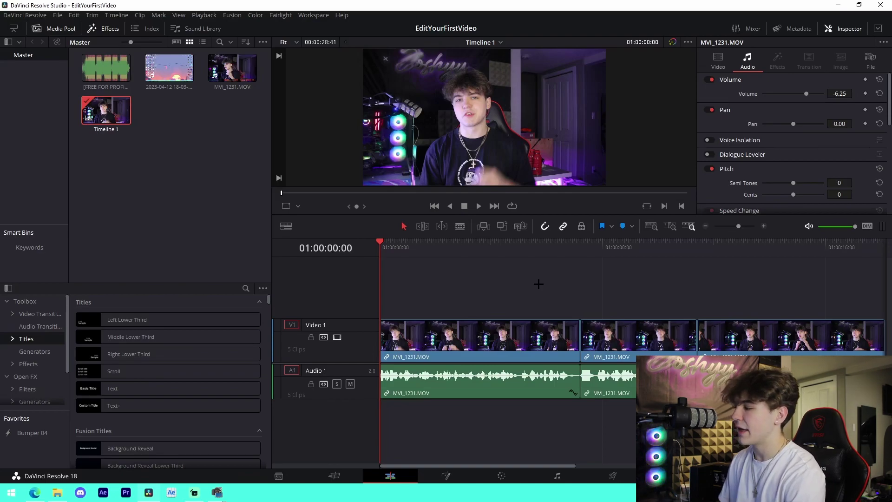
{"action": "left_click", "coordinate": [598, 338]}
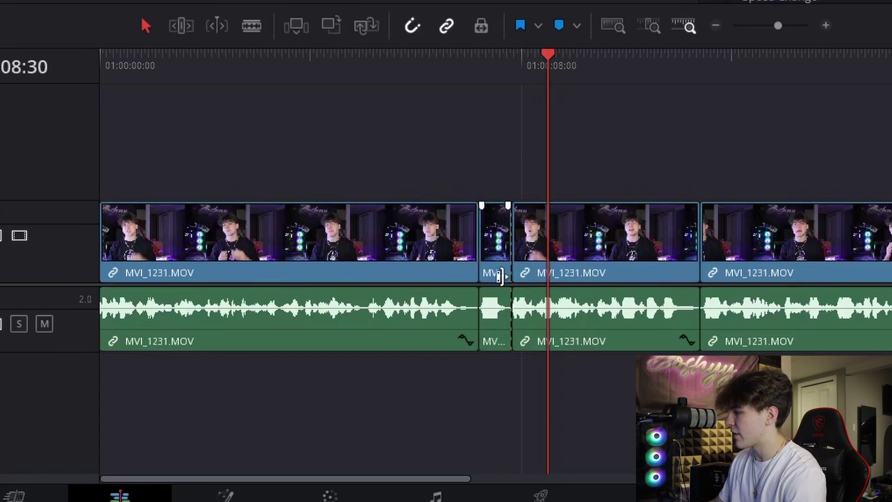
Step: Ripple delete the short clip split off at the start of the second segment and play back across the new cut
{"action": "left_click", "coordinate": [495, 237]}
{"action": "key", "text": "Delete"}
{"action": "left_click", "coordinate": [421, 66]}
{"action": "key", "text": "space"}
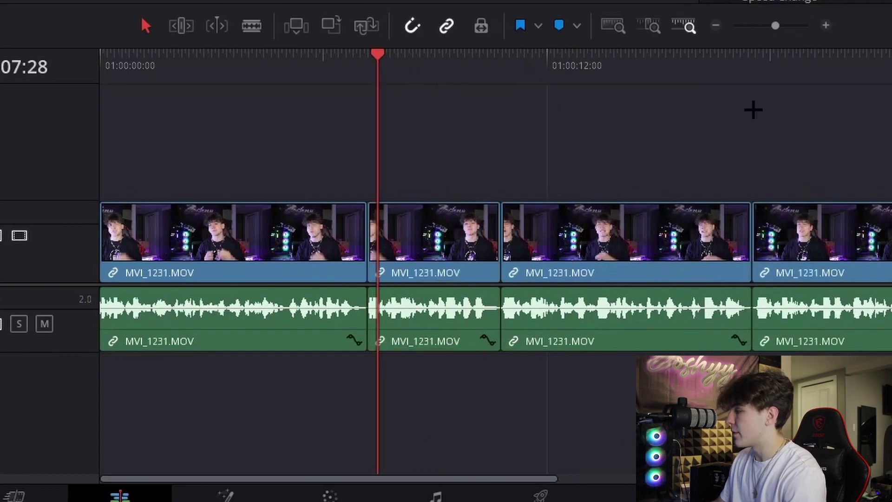
Step: Move the second MVI_1231.MOV clip onto Video 2 and Audio 2, overlapping the quiet tail of the first clip
{"action": "left_click_drag", "start_coordinate": [773, 26], "coordinate": [788, 26]}
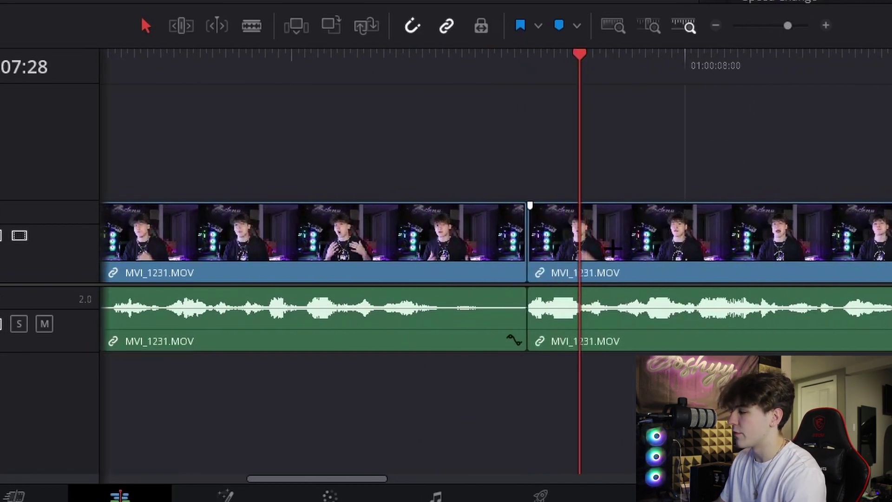
{"action": "left_click_drag", "start_coordinate": [612, 249], "coordinate": [559, 181]}
{"action": "left_click", "coordinate": [464, 190]}
{"action": "left_click", "coordinate": [469, 69]}
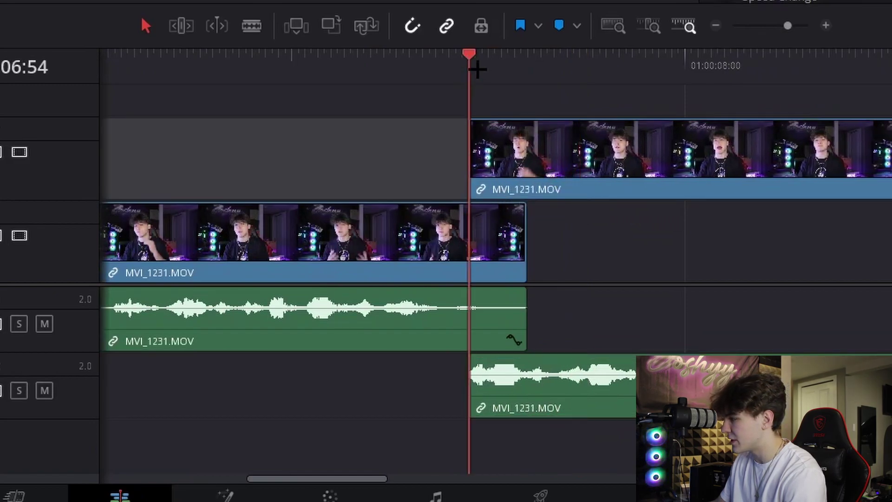
{"action": "left_click_drag", "start_coordinate": [477, 69], "coordinate": [485, 69]}
{"action": "left_click", "coordinate": [255, 69]}
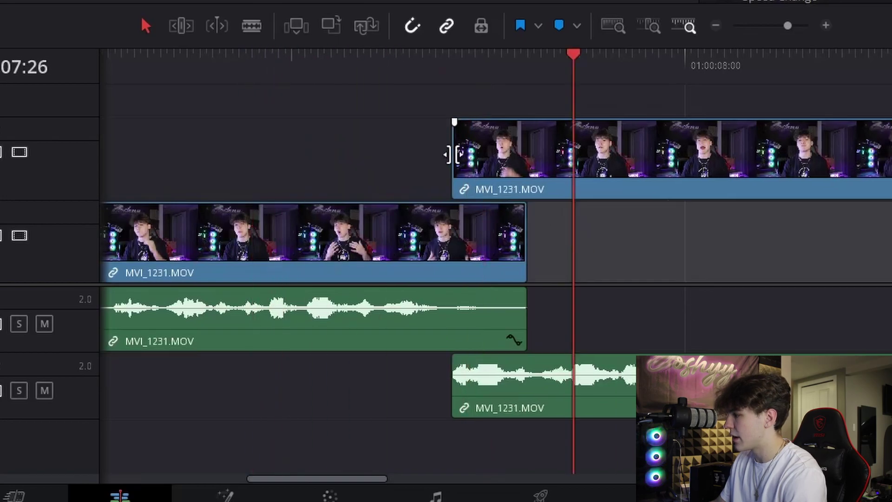
{"action": "left_click_drag", "start_coordinate": [452, 153], "coordinate": [440, 153]}
{"action": "key", "text": "ctrl+z"}
{"action": "left_click", "coordinate": [305, 59]}
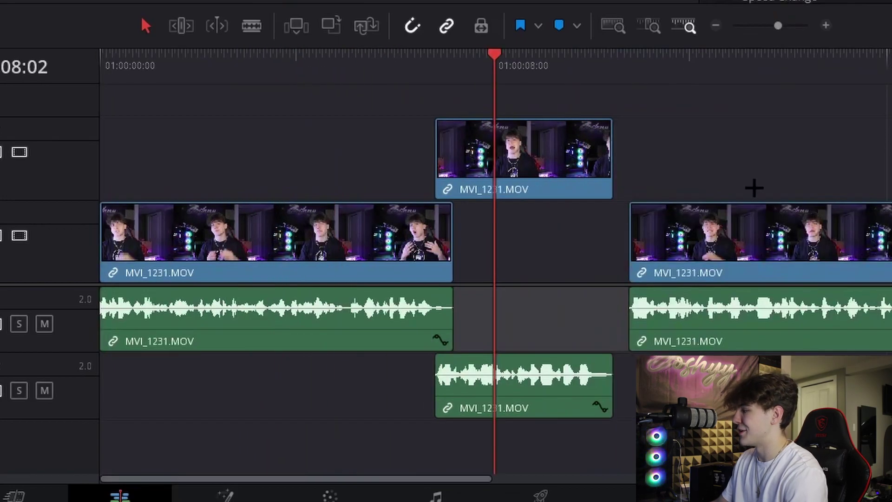
Step: Move the third clip earlier to overlap the second, then unlink the second clip and trim its video end to the third clip's start
{"action": "left_click_drag", "start_coordinate": [702, 219], "coordinate": [667, 219]}
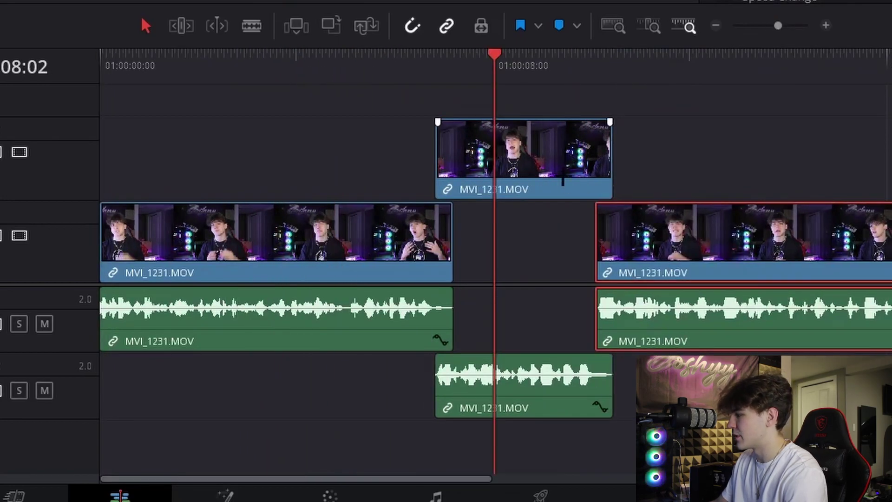
{"action": "right_click", "coordinate": [565, 179]}
{"action": "left_click", "coordinate": [604, 201]}
{"action": "left_click_drag", "start_coordinate": [609, 164], "coordinate": [593, 164]}
Step: Move the next clip on Video 1 earlier so its start overlaps the end of the clip before it
{"action": "scroll", "coordinate": [763, 181], "scroll_direction": "right", "scroll_amount": 2}
{"action": "left_click_drag", "start_coordinate": [877, 241], "coordinate": [806, 239]}
{"action": "scroll", "coordinate": [829, 179], "scroll_direction": "right", "scroll_amount": 5}
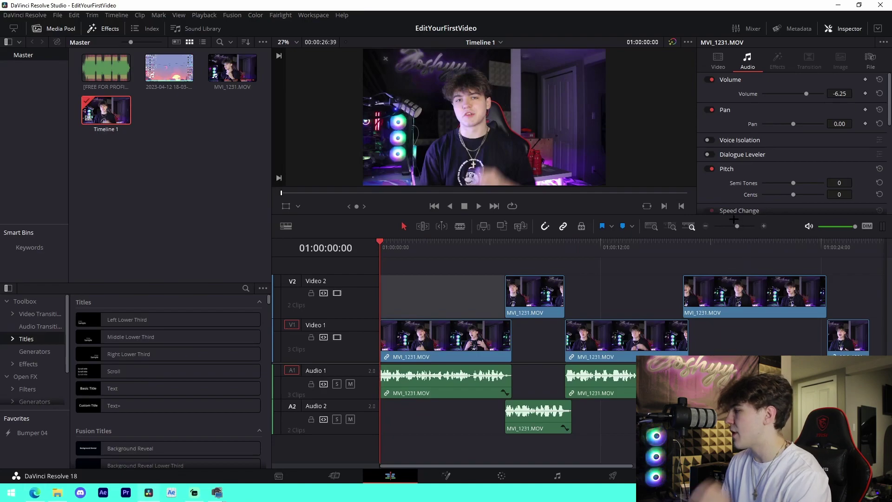
Step: Place an Adjustment Clip from the Toolbox effects on a new Video 3 track at the start of the timeline
{"action": "left_click_drag", "start_coordinate": [737, 225], "coordinate": [735, 226]}
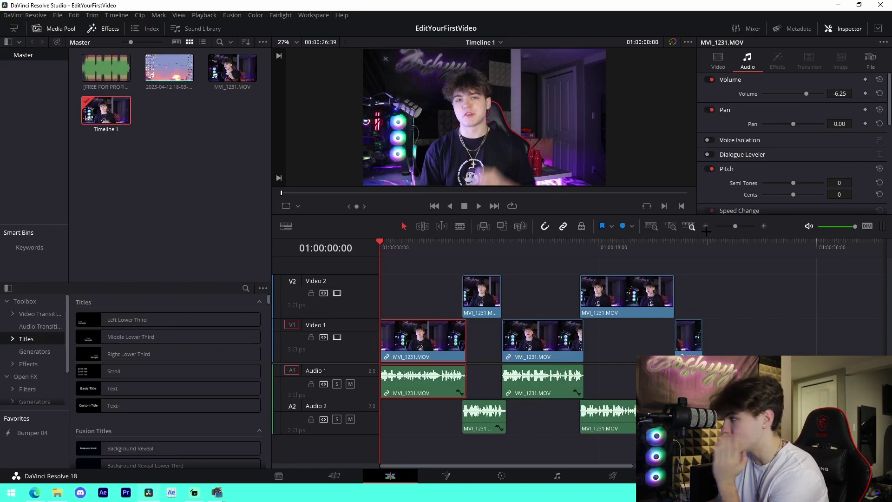
{"action": "left_click_drag", "start_coordinate": [735, 226], "coordinate": [738, 226]}
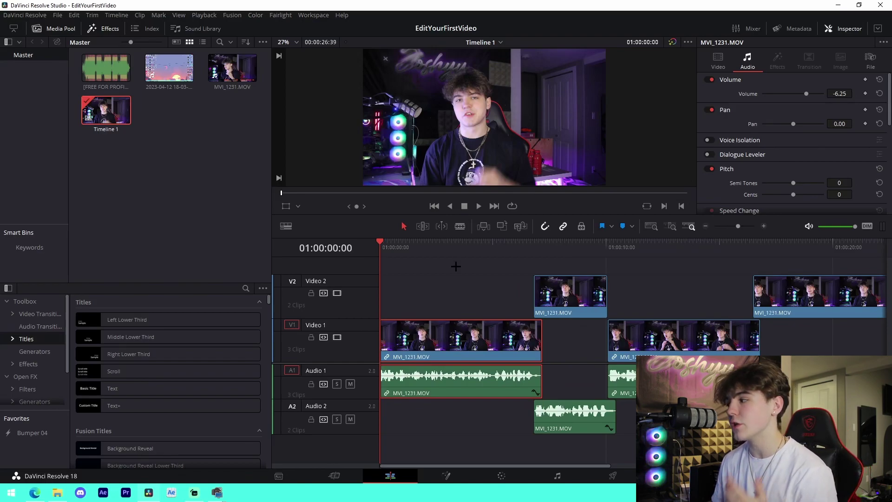
{"action": "left_click", "coordinate": [461, 278]}
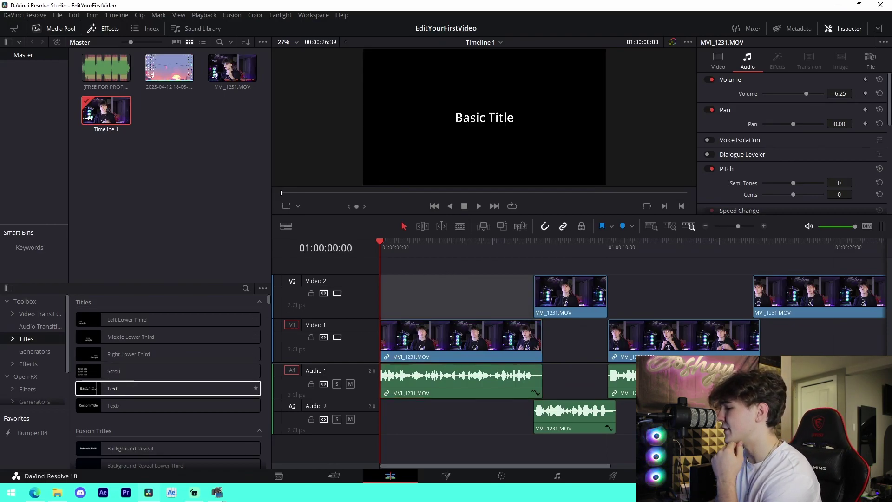
{"action": "left_click", "coordinate": [30, 365]}
{"action": "left_click", "coordinate": [403, 297]}
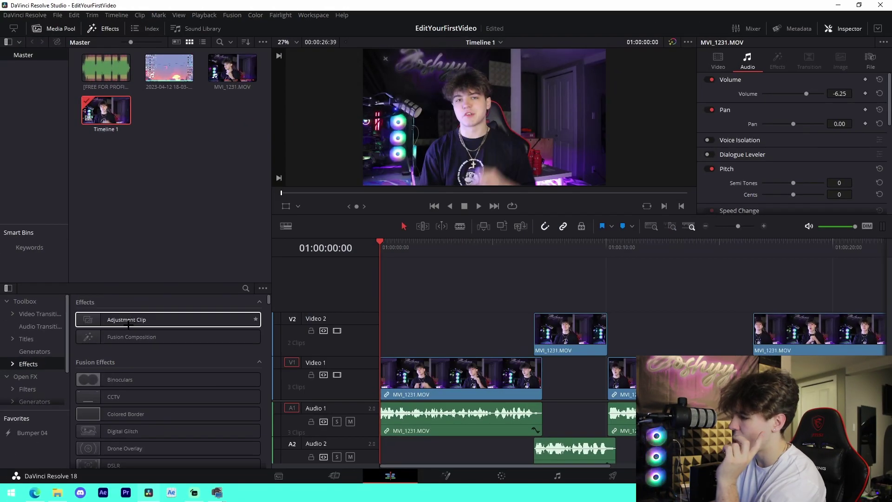
{"action": "left_click_drag", "start_coordinate": [128, 324], "coordinate": [390, 297]}
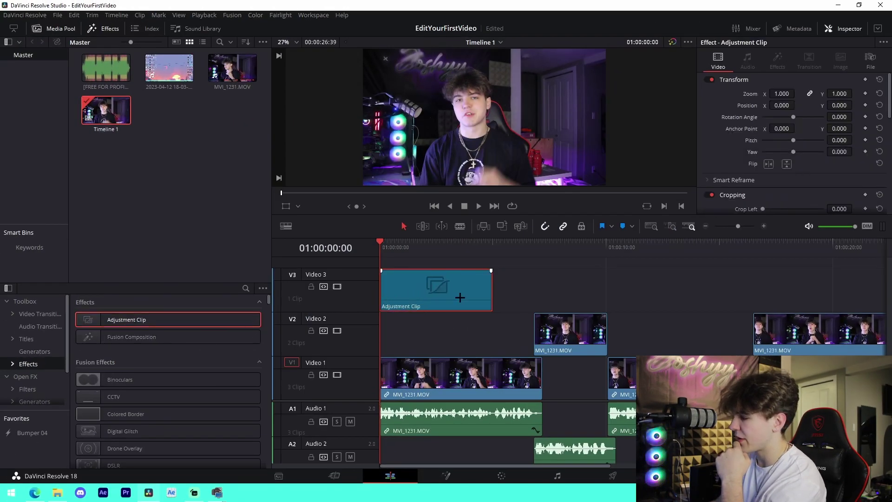
Step: Open the adjustment clip in Fusion and insert a Transform (Xf) node between MediaIn1 and MediaOut1
{"action": "left_click", "coordinate": [446, 475]}
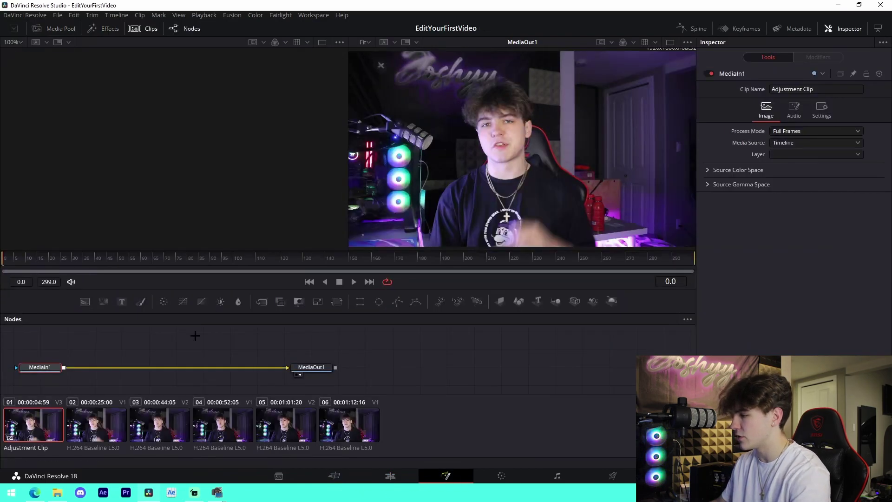
{"action": "key", "text": "ctrl+space"}
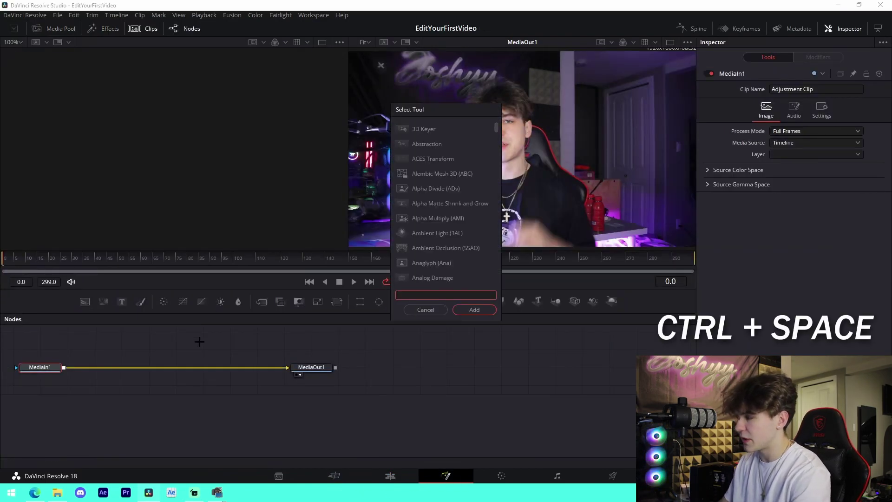
{"action": "type", "text": "tran"}
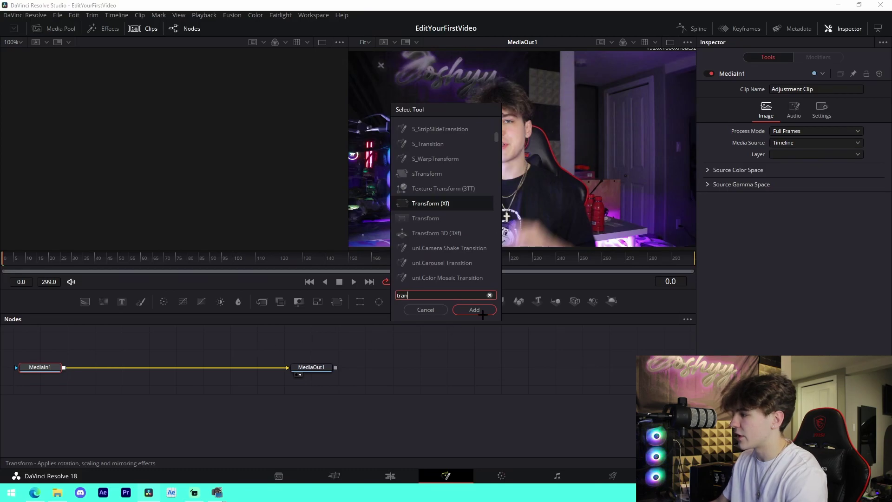
{"action": "left_click", "coordinate": [483, 314]}
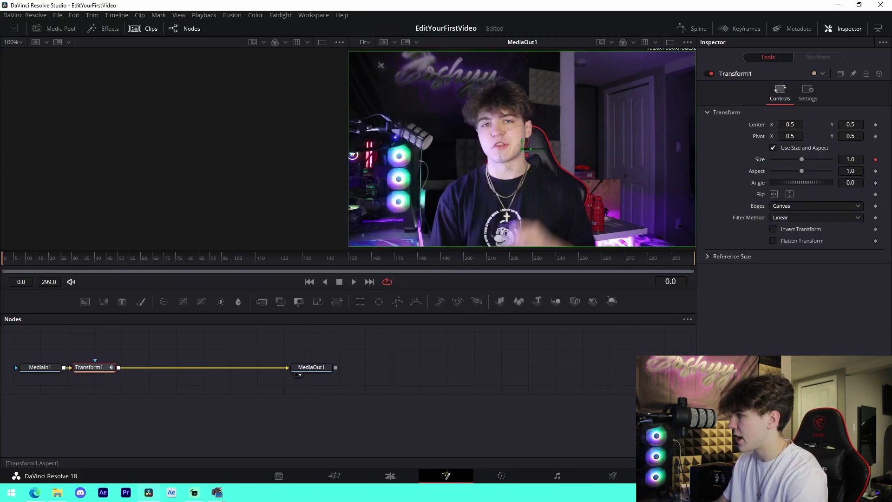
Step: Animate the Transform node's Size from 5.0 at frame 0 to 1 at frame 41
{"action": "left_click_drag", "start_coordinate": [802, 159], "coordinate": [845, 167]}
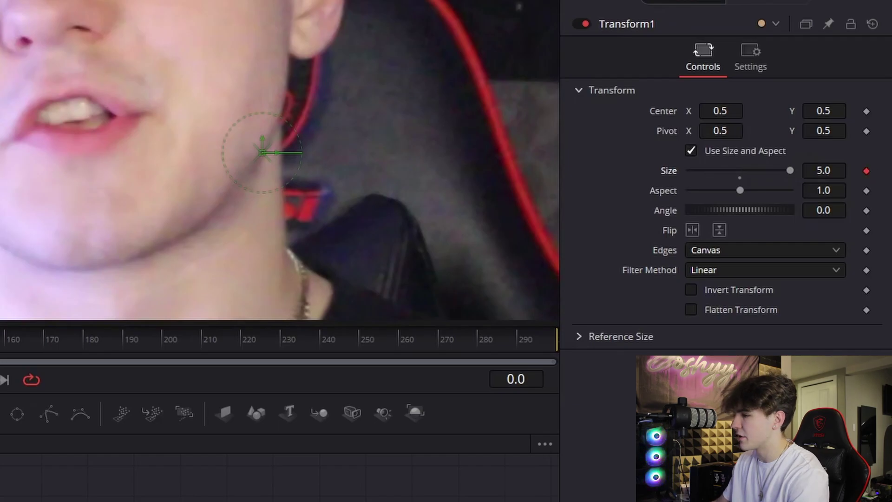
{"action": "left_click", "coordinate": [99, 260]}
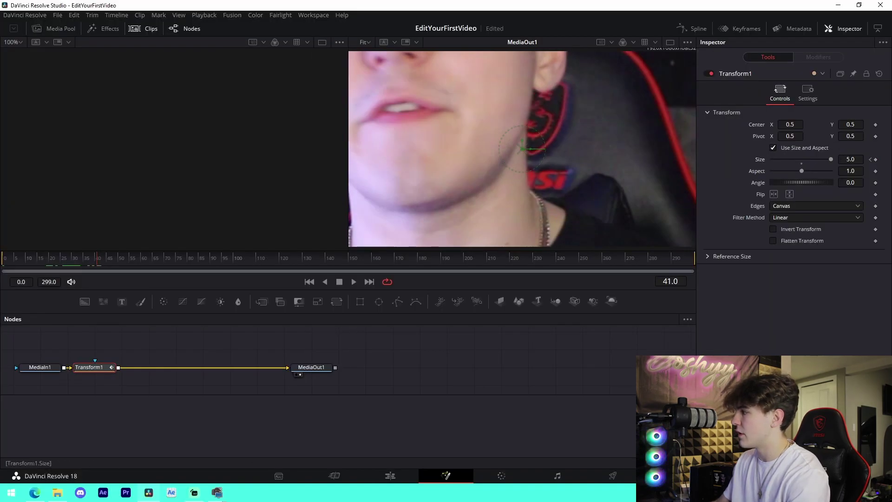
{"action": "double_click", "coordinate": [850, 159]}
{"action": "type", "text": "1"}
{"action": "key", "text": "Tab"}
Step: Fit the Size curve in the spline editor, smooth its keyframes and pull the end handle far back for a strong ease-out
{"action": "left_click", "coordinate": [480, 322]}
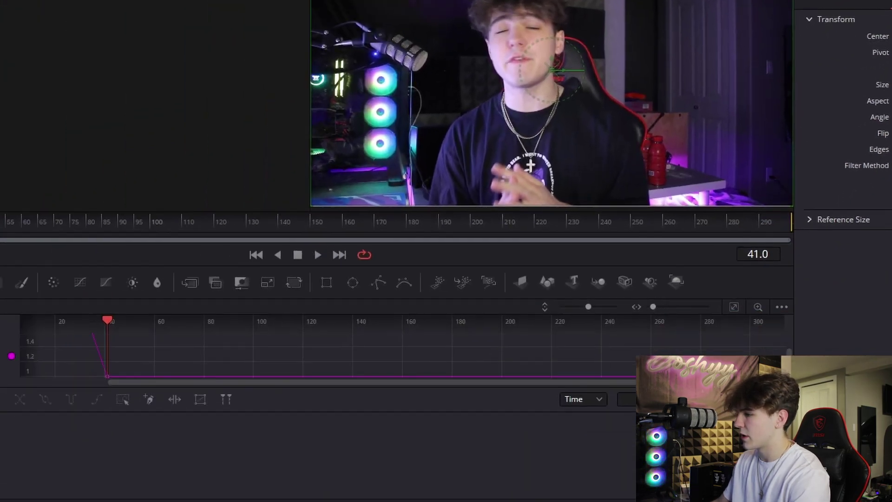
{"action": "left_click_drag", "start_coordinate": [308, 292], "coordinate": [503, 203]}
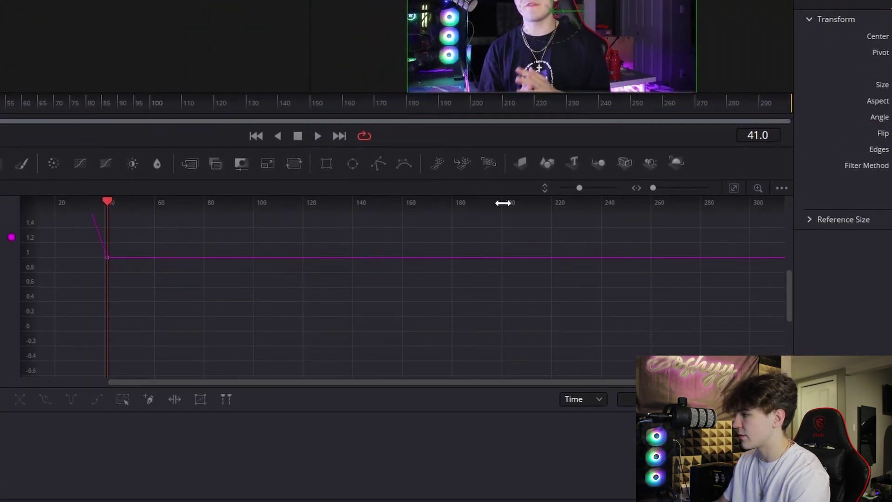
{"action": "left_click", "coordinate": [734, 188]}
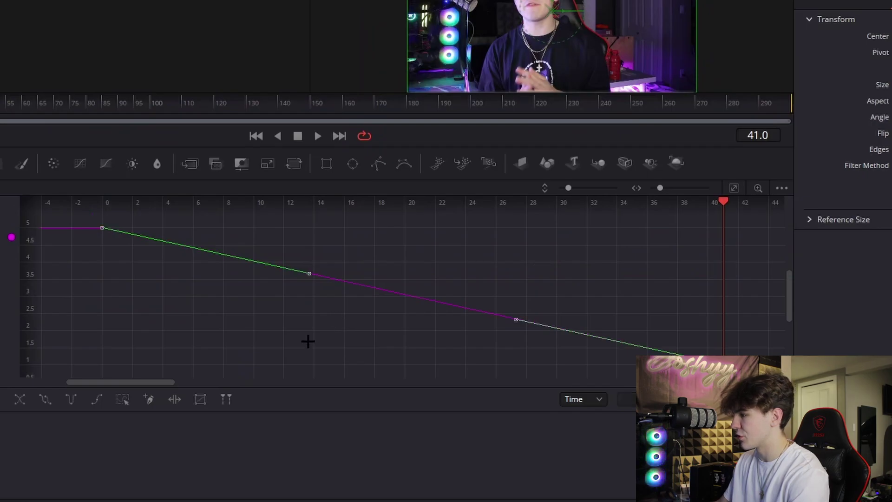
{"action": "key", "text": "shift+s"}
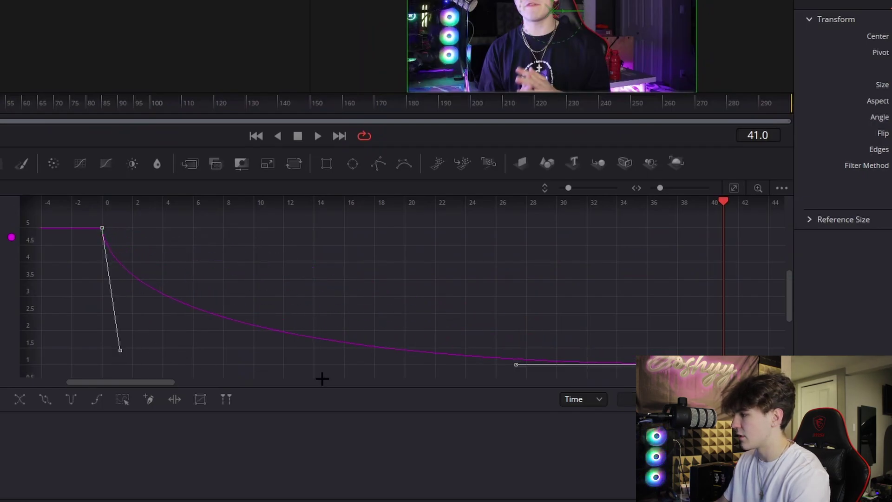
{"action": "left_click_drag", "start_coordinate": [515, 365], "coordinate": [104, 360]}
Step: Return to the Edit page and play the zoom animation from the start of the timeline
{"action": "left_click", "coordinate": [390, 475]}
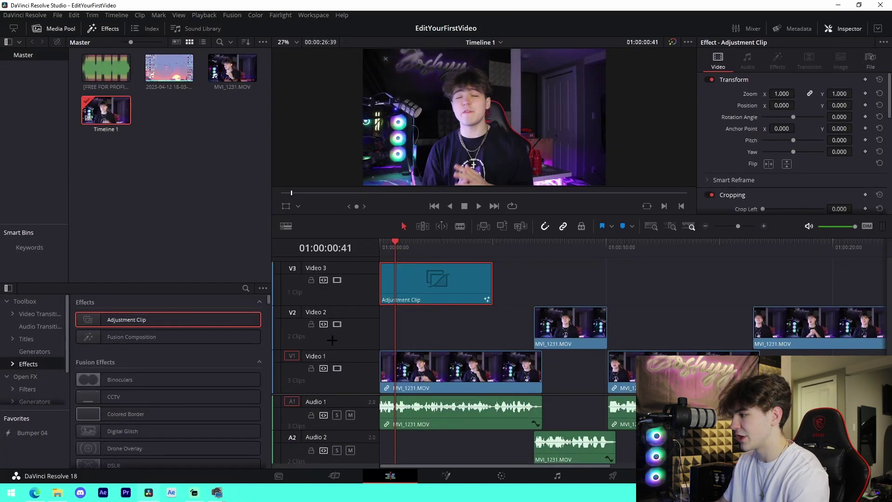
{"action": "left_click_drag", "start_coordinate": [391, 245], "coordinate": [342, 255]}
{"action": "key", "text": "space"}
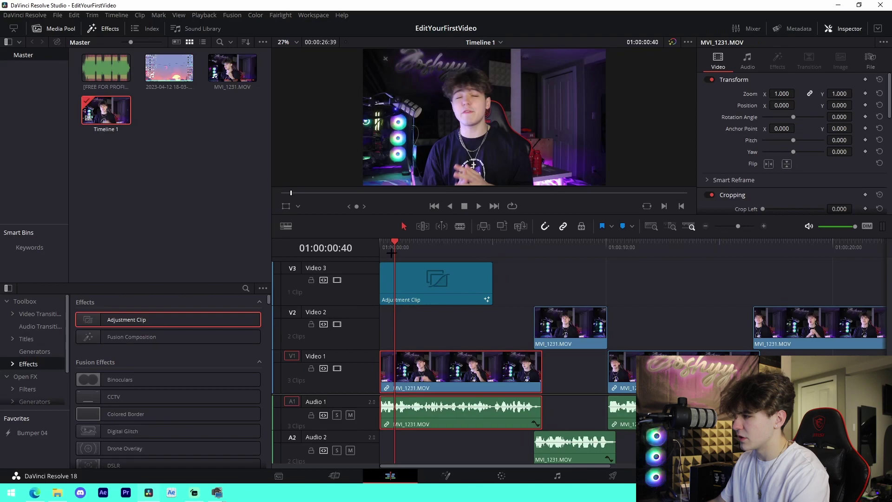
Step: Search the effects for "lens blur", apply the Resolve FX Lens Blur to the first MVI_1231.MOV clip and open its effect settings
{"action": "left_click", "coordinate": [247, 288]}
{"action": "type", "text": "lens"}
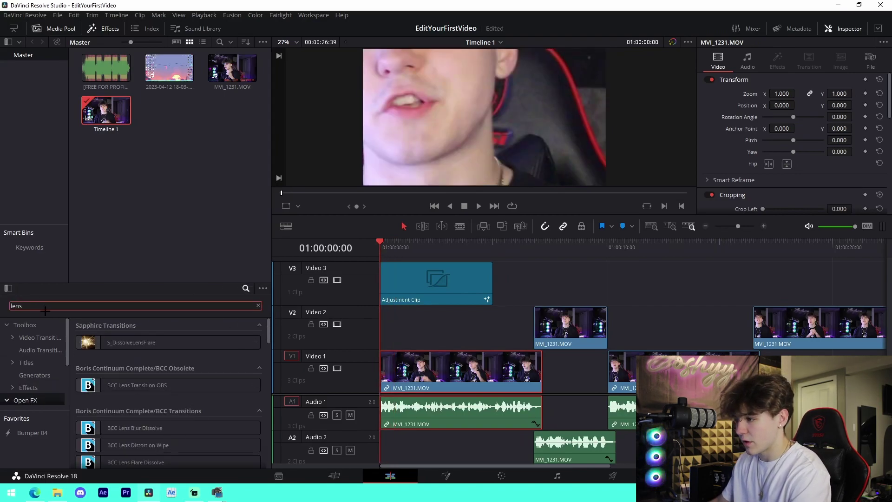
{"action": "type", "text": " blur"}
{"action": "left_click_drag", "start_coordinate": [134, 384], "coordinate": [433, 385]}
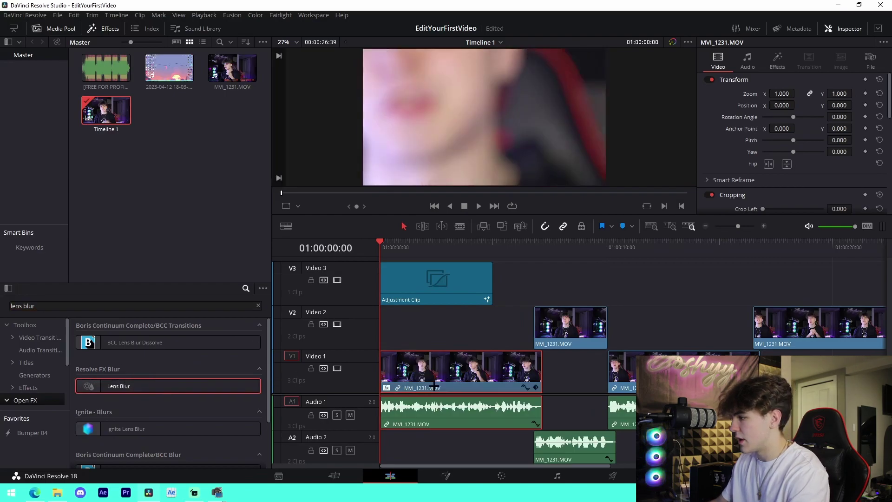
{"action": "left_click", "coordinate": [783, 65]}
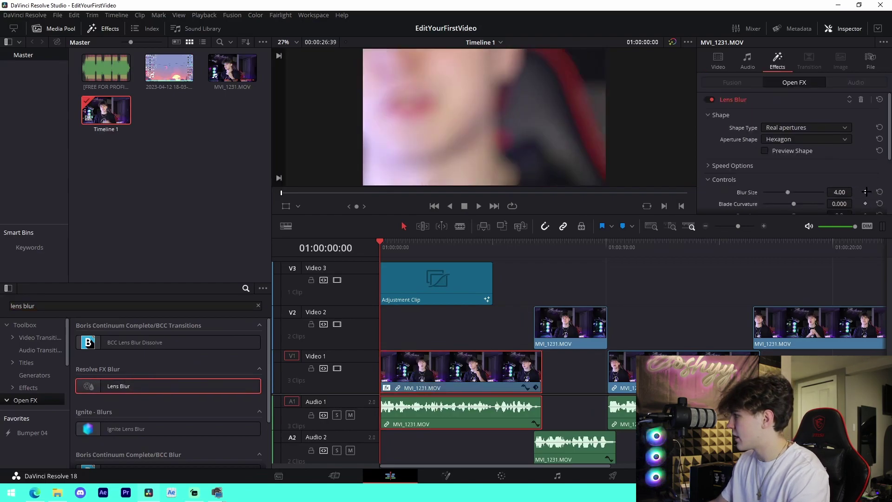
Step: Play the opening from the start of the timeline to preview the zoom combined with the lens blur
{"action": "left_click_drag", "start_coordinate": [384, 248], "coordinate": [364, 272]}
{"action": "key", "text": "space"}
{"action": "left_click", "coordinate": [424, 334]}
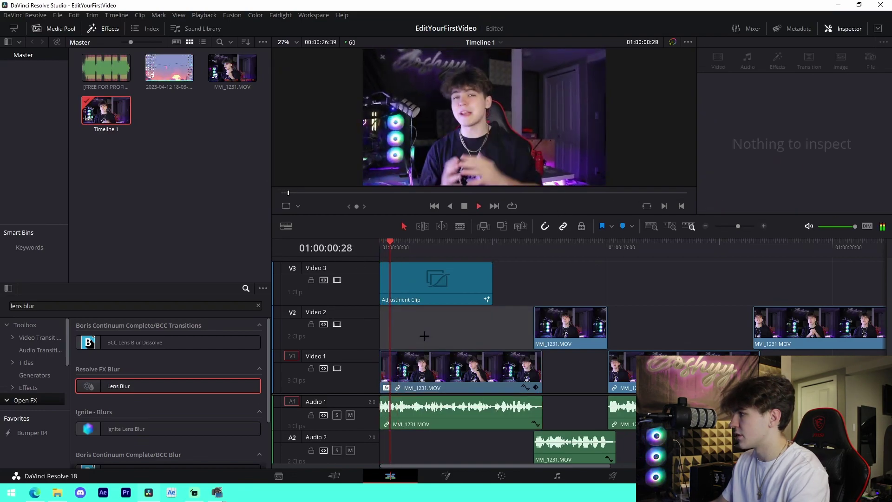
{"action": "key", "text": "space"}
{"action": "left_click", "coordinate": [434, 324]}
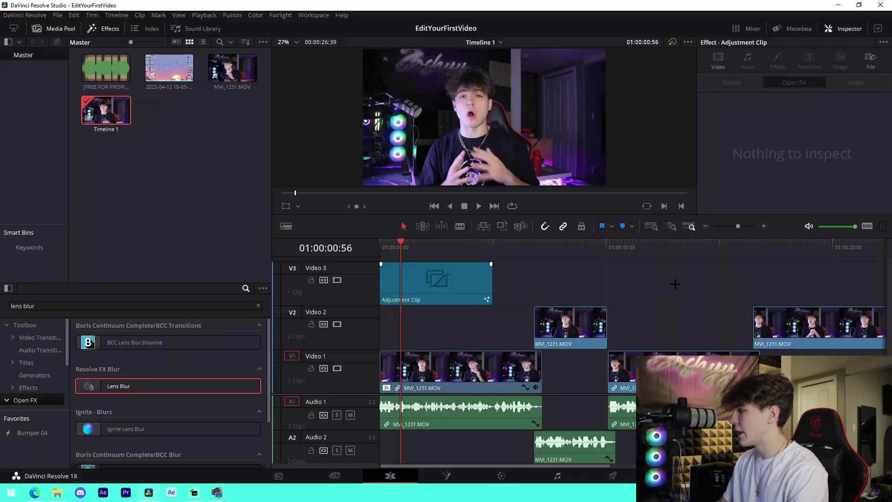
Step: Play the timeline from the start and add seven markers during playback over roughly the first five seconds
{"action": "left_click", "coordinate": [742, 225]}
{"action": "key", "text": "Home"}
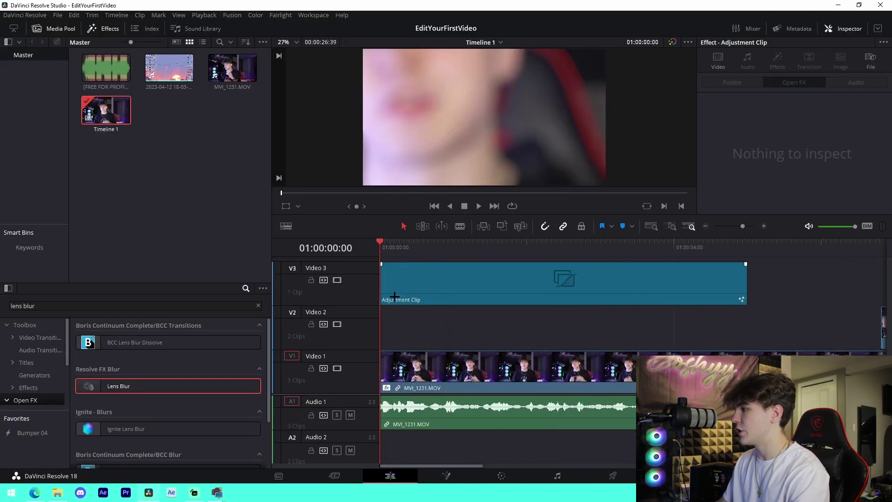
{"action": "left_click", "coordinate": [780, 227]}
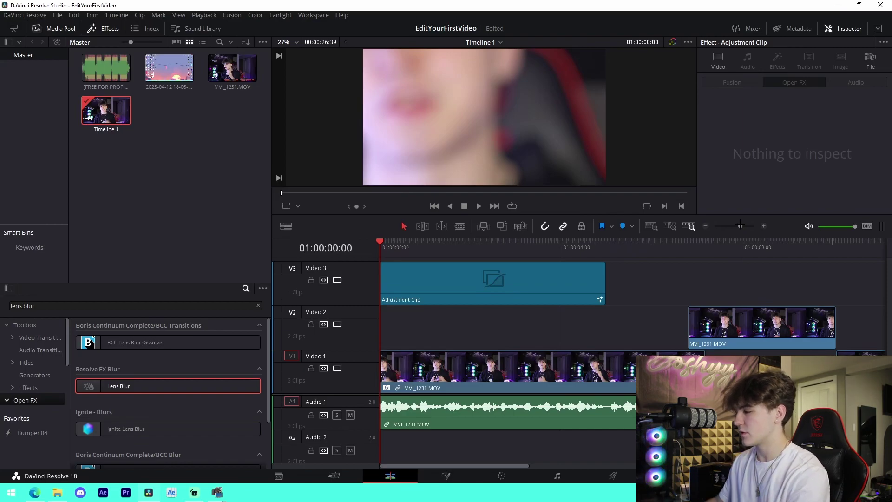
{"action": "key", "text": "space"}
{"action": "key", "text": "m"}
{"action": "key", "text": "m"}
{"action": "key", "text": "m"}
{"action": "key", "text": "m"}
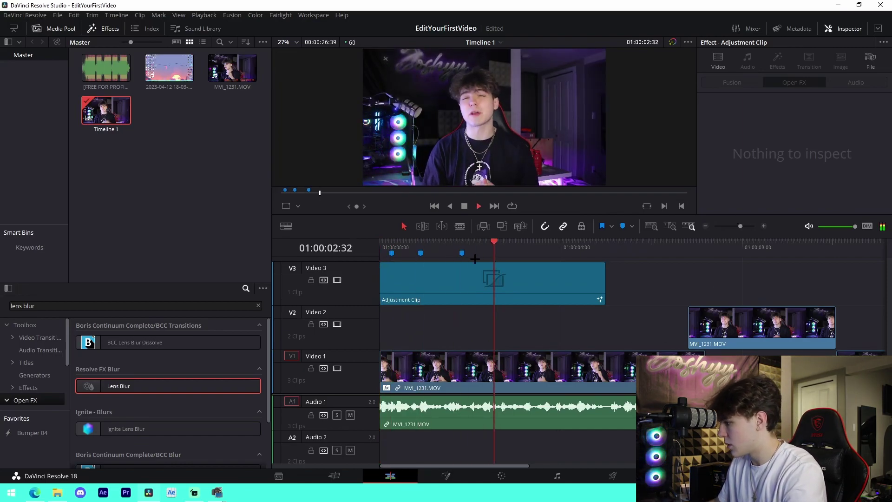
{"action": "key", "text": "m"}
{"action": "key", "text": "m"}
{"action": "key", "text": "m"}
{"action": "key", "text": "space"}
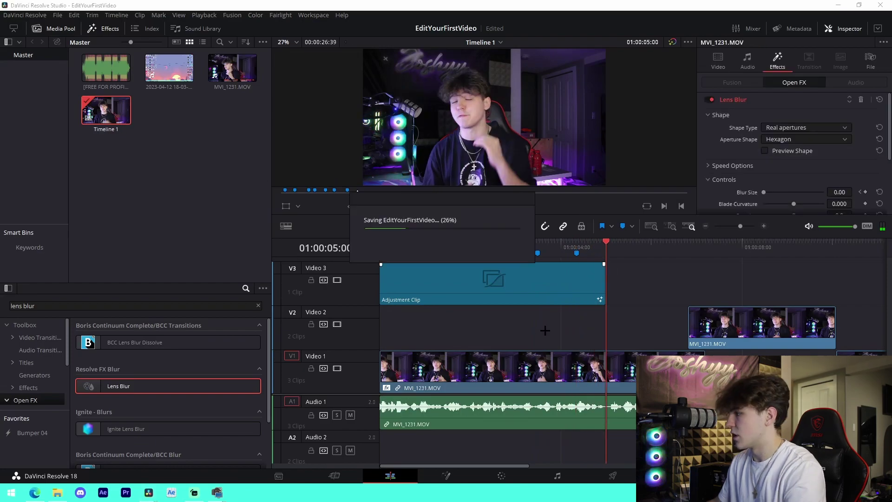
Step: Play the opening again from the start of the timeline to review the marked moments
{"action": "key", "text": "Home"}
{"action": "left_click", "coordinate": [442, 320]}
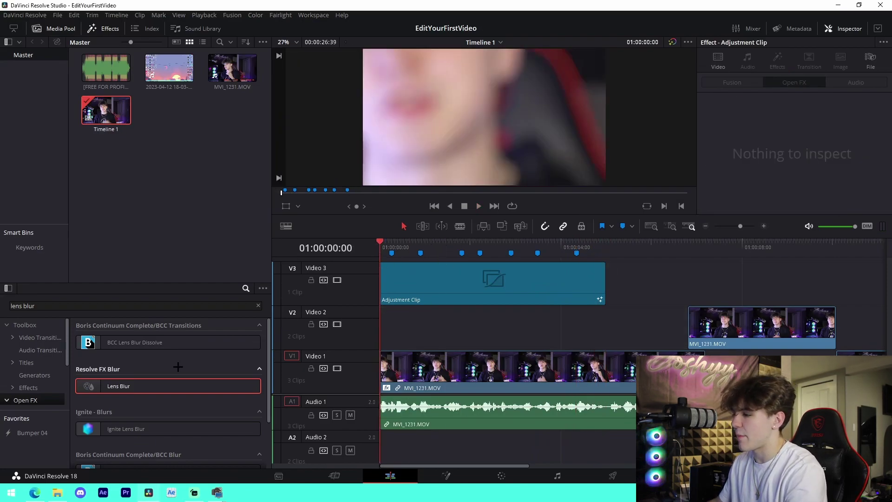
{"action": "left_click", "coordinate": [446, 324]}
{"action": "key", "text": "space"}
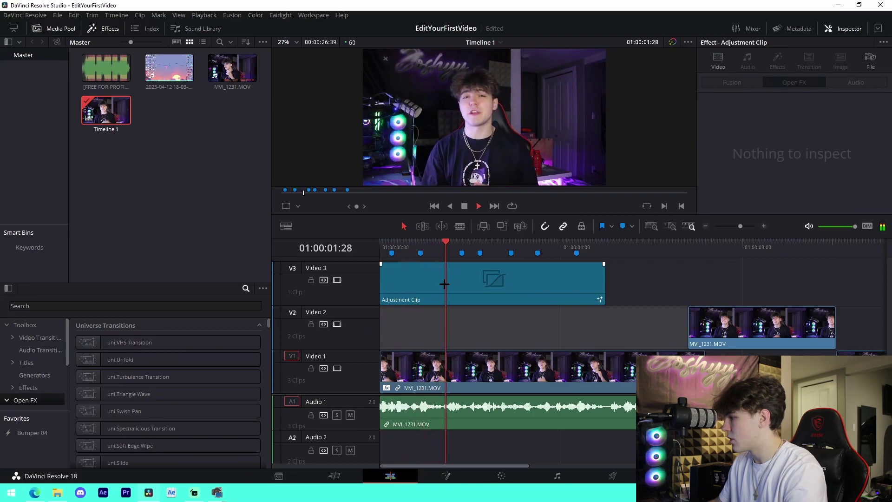
Step: Place a basic Text title at the start of Video 2, beneath the adjustment clip
{"action": "key", "text": "space"}
{"action": "key", "text": "space"}
{"action": "left_click_drag", "start_coordinate": [467, 237], "coordinate": [541, 243]}
{"action": "key", "text": "space"}
{"action": "left_click", "coordinate": [26, 363]}
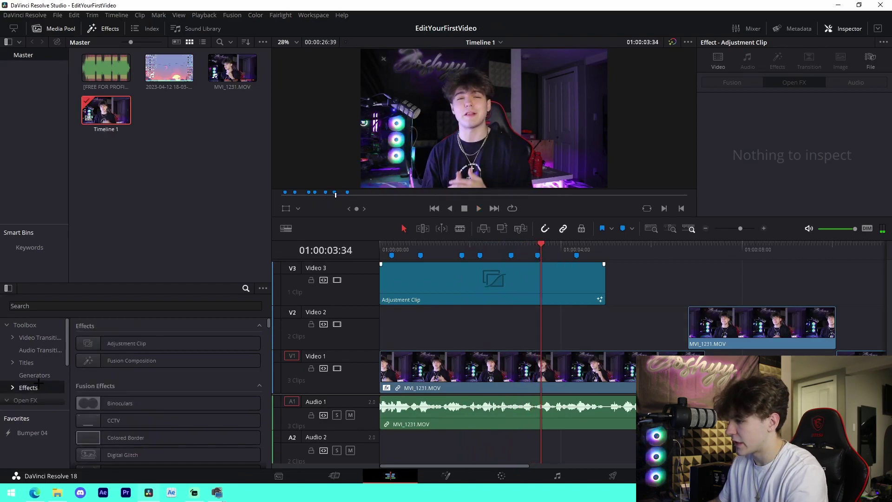
{"action": "left_click_drag", "start_coordinate": [129, 414], "coordinate": [409, 341]}
Step: Play to where the title shows over the speaker and set its font to Franklin Gothic Medium
{"action": "key", "text": "Home"}
{"action": "key", "text": "space"}
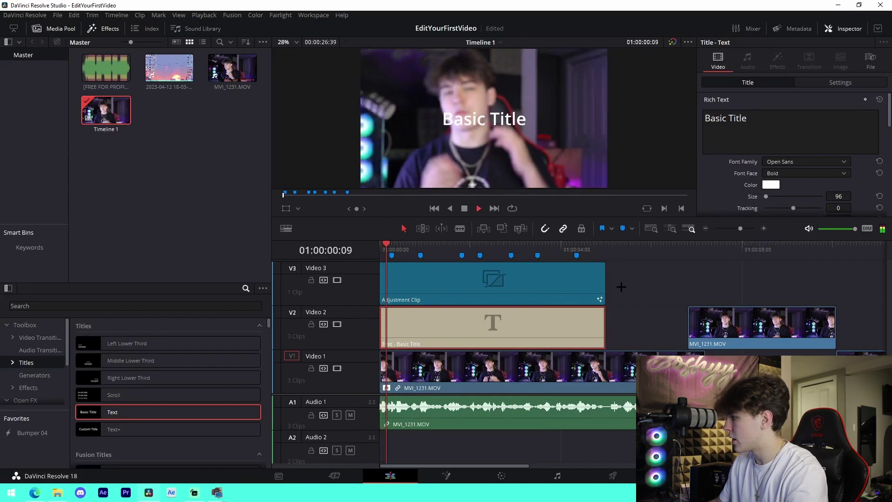
{"action": "left_click", "coordinate": [790, 161]}
{"action": "scroll", "coordinate": [829, 284], "scroll_direction": "up", "scroll_amount": 10}
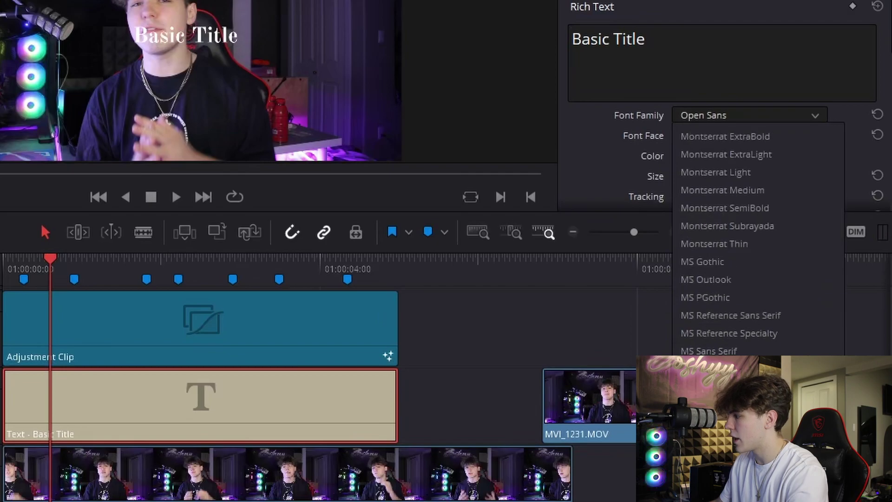
{"action": "scroll", "coordinate": [757, 288], "scroll_direction": "up", "scroll_amount": 15}
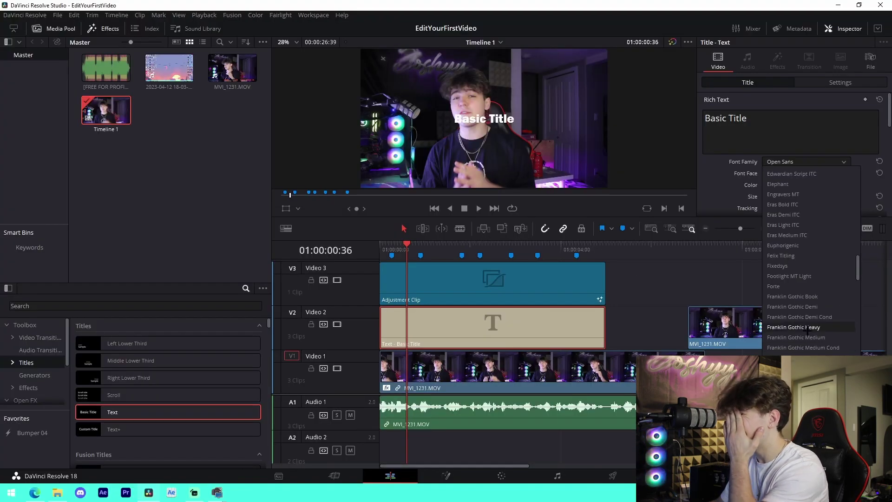
{"action": "left_click", "coordinate": [800, 317]}
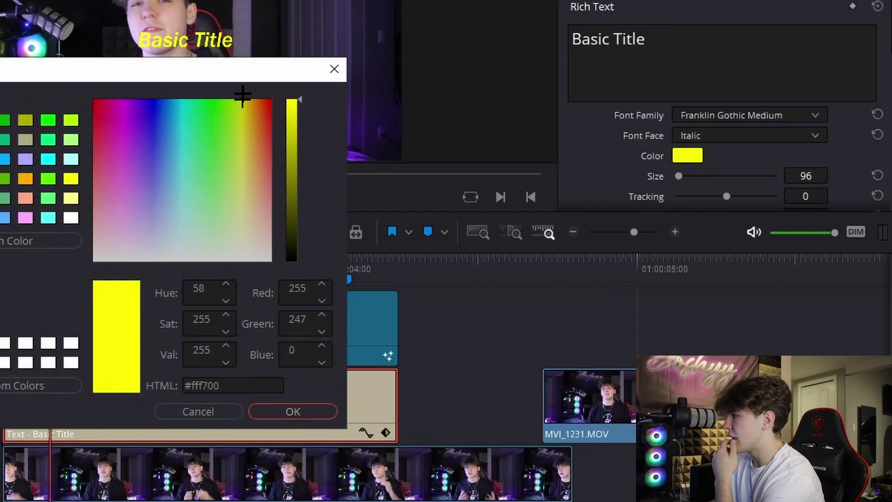
Step: Colour the title text yellow (#f4ff1d) and enlarge it to size 160
{"action": "left_click_drag", "start_coordinate": [242, 96], "coordinate": [240, 118]}
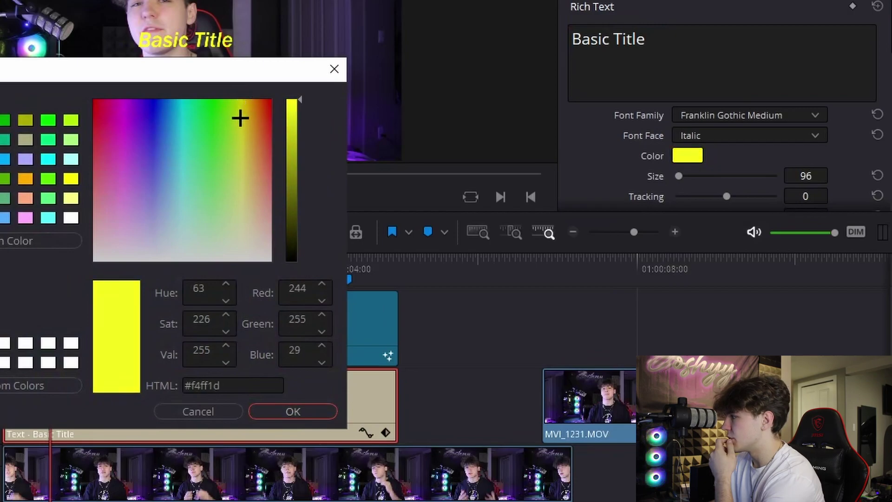
{"action": "left_click", "coordinate": [293, 411]}
{"action": "left_click_drag", "start_coordinate": [784, 181], "coordinate": [814, 181]}
Step: Offset the title's drop shadow by 3 in X and -5 in Y
{"action": "scroll", "coordinate": [634, 125], "scroll_direction": "down", "scroll_amount": 8}
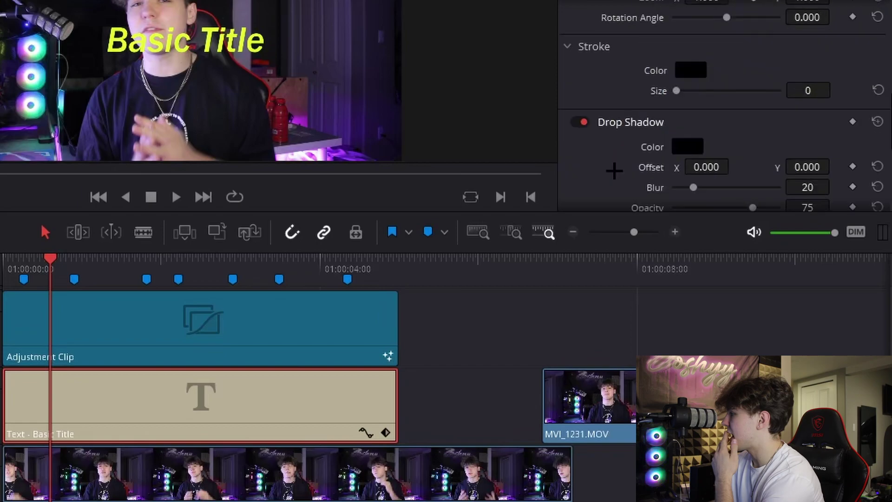
{"action": "left_click_drag", "start_coordinate": [696, 167], "coordinate": [701, 167]}
{"action": "double_click", "coordinate": [807, 167]}
{"action": "type", "text": "-5"}
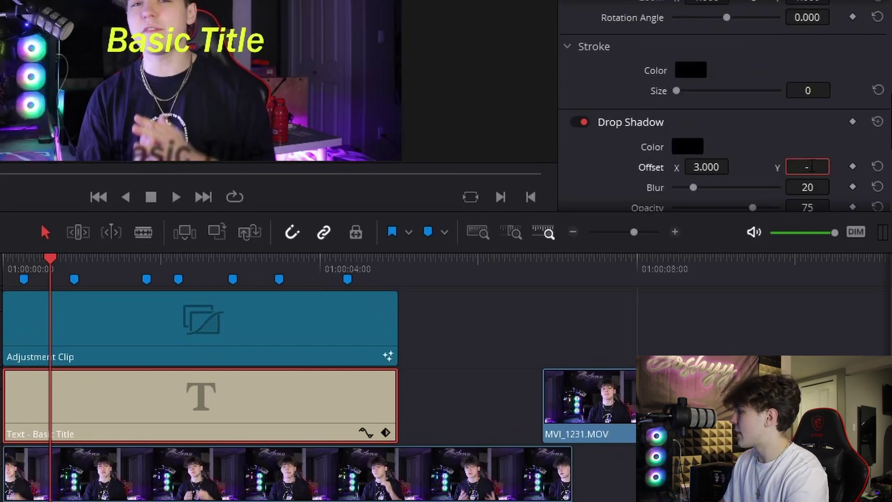
{"action": "key", "text": "Return"}
{"action": "left_click", "coordinate": [498, 333]}
{"action": "left_click", "coordinate": [313, 396]}
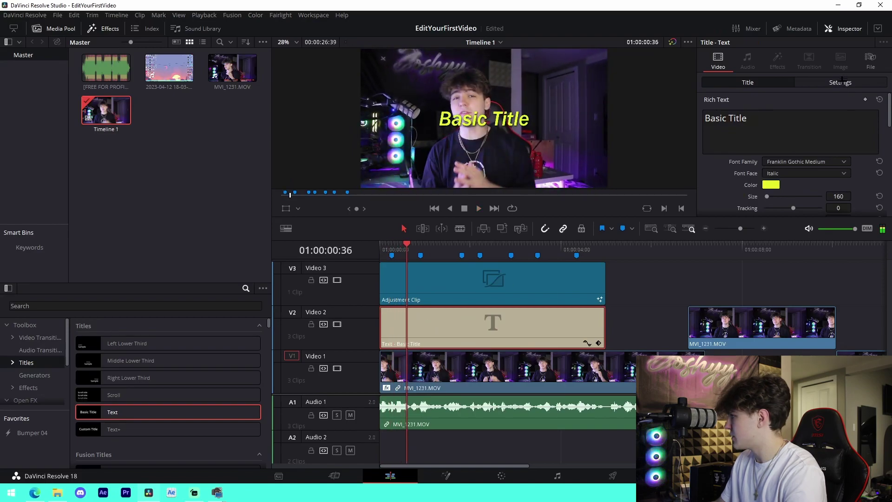
Step: Lower the title to the bottom of the frame and set its text size to 135
{"action": "left_click", "coordinate": [841, 81]}
{"action": "left_click_drag", "start_coordinate": [839, 125], "coordinate": [627, 125]}
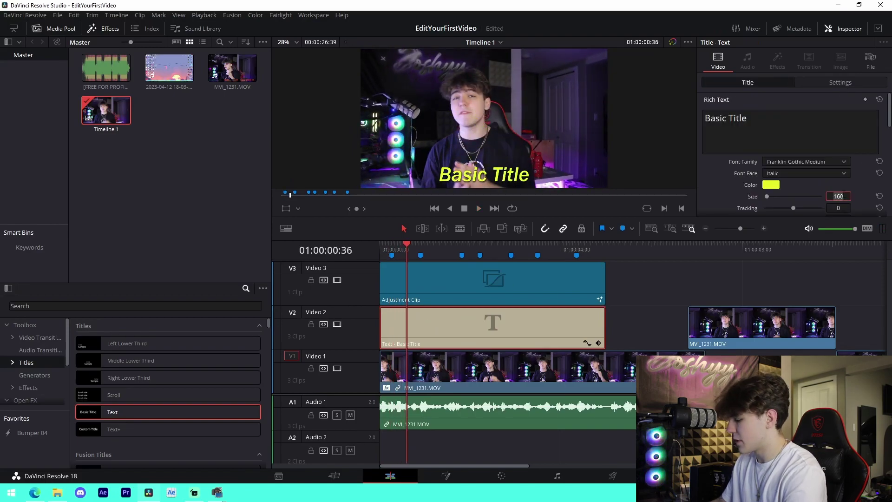
{"action": "key", "text": "Return"}
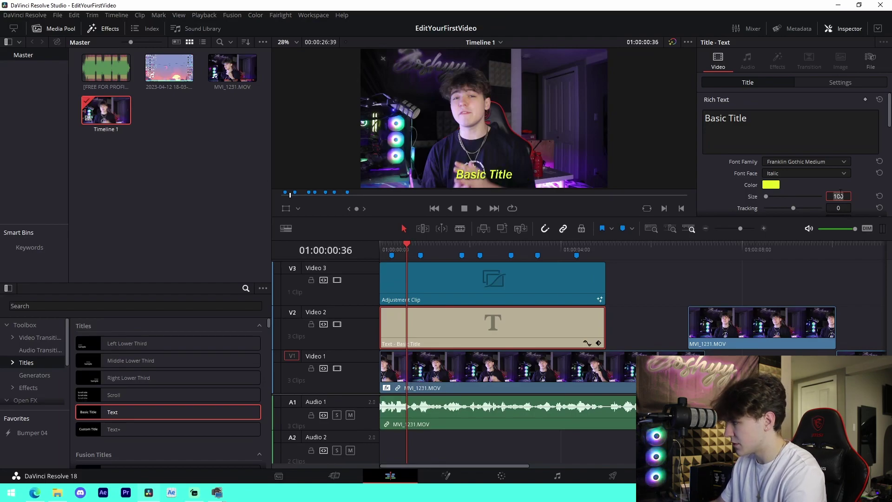
{"action": "left_click", "coordinate": [691, 295]}
Step: Split the title on Video 2 at each of the seven timeline markers
{"action": "left_click", "coordinate": [391, 255]}
{"action": "key", "text": "b"}
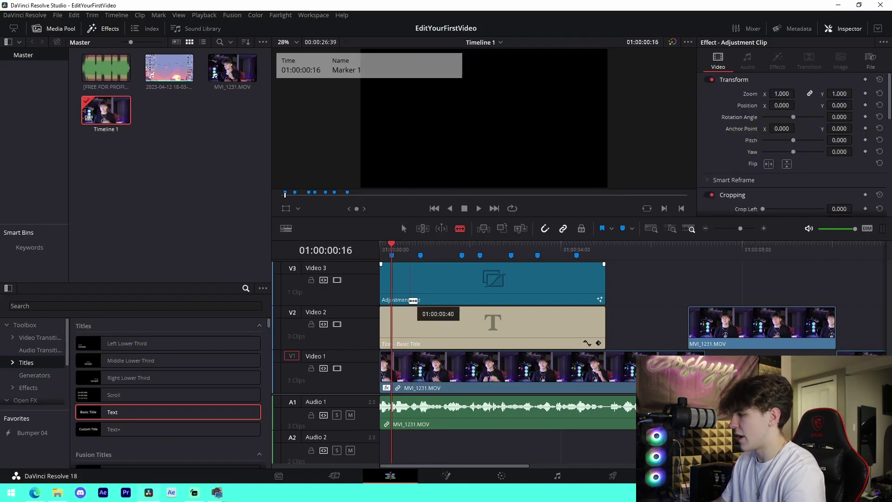
{"action": "left_click", "coordinate": [391, 323]}
{"action": "left_click", "coordinate": [420, 323]}
{"action": "left_click", "coordinate": [450, 323]}
{"action": "left_click", "coordinate": [462, 325]}
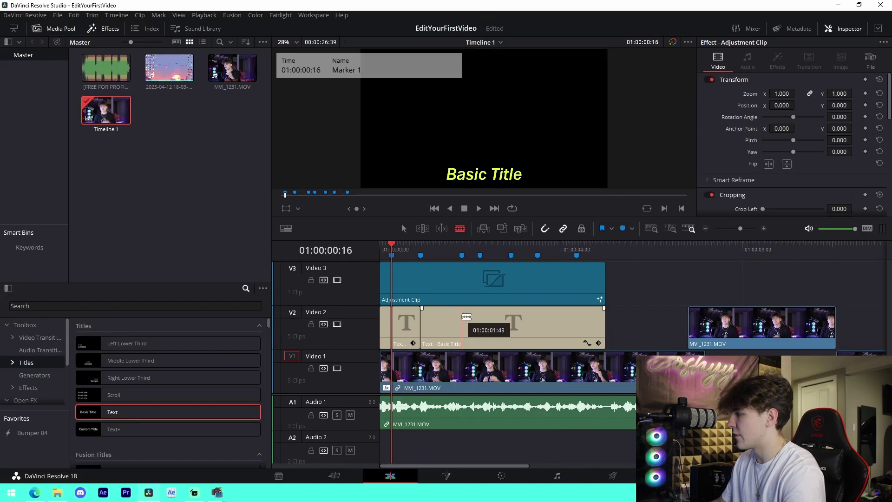
{"action": "left_click", "coordinate": [480, 325]}
{"action": "left_click", "coordinate": [511, 326]}
{"action": "left_click", "coordinate": [538, 325]}
{"action": "left_click", "coordinate": [586, 321]}
{"action": "key", "text": "a"}
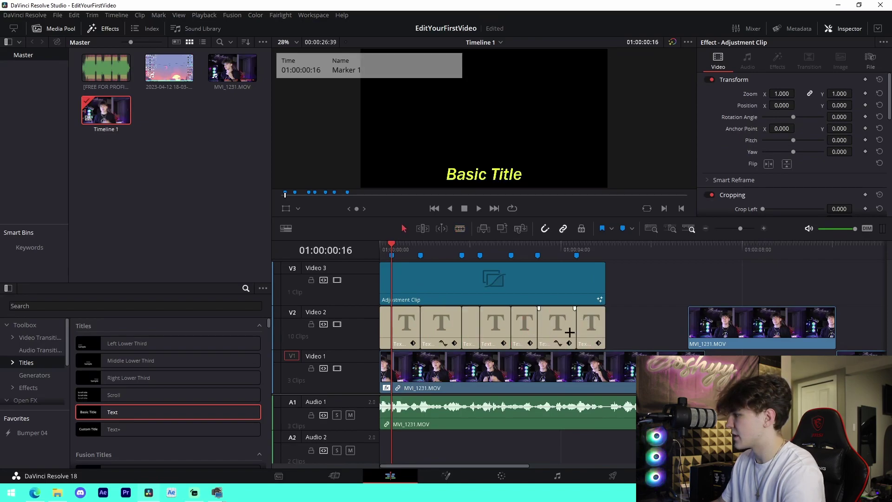
Step: Play the opening from the start to hear the words for each title segment
{"action": "left_click", "coordinate": [643, 322]}
{"action": "left_click", "coordinate": [380, 254]}
{"action": "key", "text": "space"}
{"action": "left_click", "coordinate": [385, 324]}
{"action": "left_click", "coordinate": [380, 254]}
{"action": "key", "text": "space"}
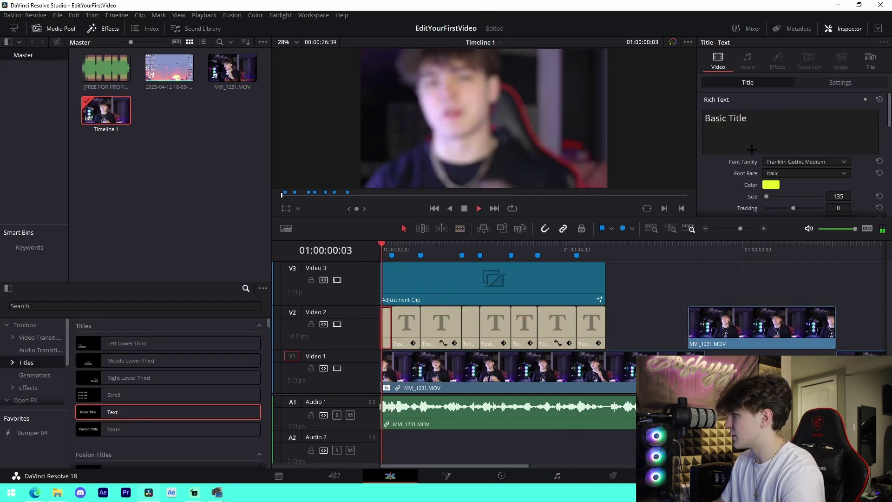
Step: Change the text of the second title segment to "THE MANY OF YOU"
{"action": "left_click", "coordinate": [463, 300]}
{"action": "left_click", "coordinate": [406, 326]}
{"action": "left_click_drag", "start_coordinate": [750, 119], "coordinate": [661, 119]}
{"action": "type", "text": "THE MANY OF YOU"}
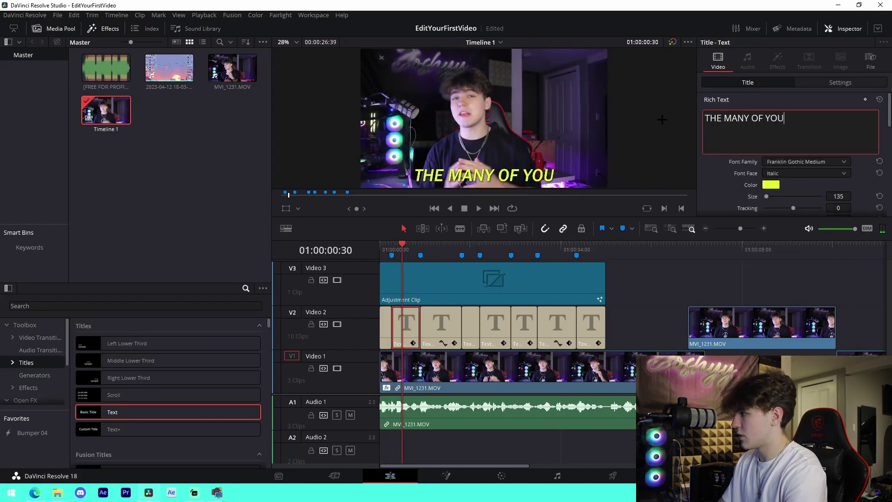
Step: Replace the third and fourth title segments' text with the spoken words, beginning "WATCHING TH" and "YOU EITH"
{"action": "left_click", "coordinate": [441, 325]}
{"action": "type", "text": "WATCHING TH"}
{"action": "left_click", "coordinate": [470, 329]}
{"action": "left_click_drag", "start_coordinate": [751, 119], "coordinate": [644, 120]}
{"action": "type", "text": "YOU EITH"}
Step: Caption the sixth title segment "SOME SORT OF" and the seventh "FREELANCE EDITOR"
{"action": "left_click", "coordinate": [494, 247]}
{"action": "left_click", "coordinate": [494, 326]}
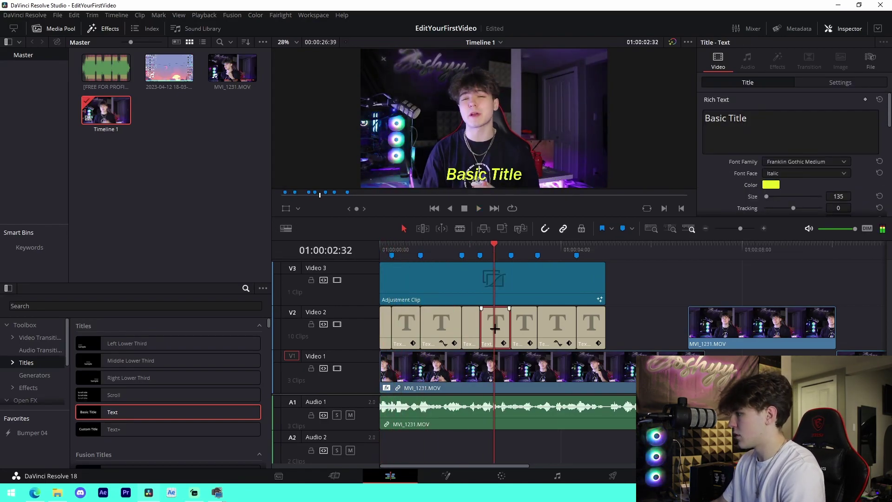
{"action": "left_click", "coordinate": [517, 246]}
{"action": "left_click", "coordinate": [524, 329]}
{"action": "left_click", "coordinate": [540, 246]}
{"action": "left_click", "coordinate": [561, 320]}
{"action": "left_click_drag", "start_coordinate": [750, 119], "coordinate": [639, 101]}
{"action": "type", "text": "FREELANCE EDITOR"}
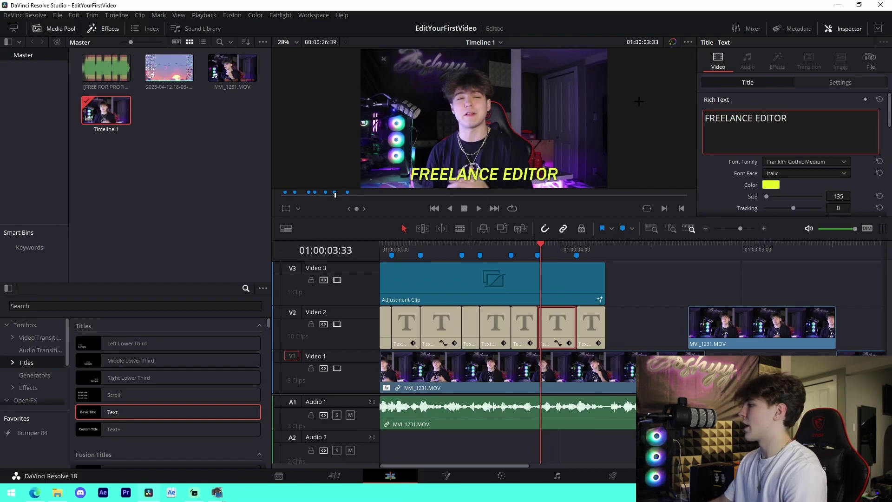
Step: Play the opening from the start of the timeline to check the captions against the speech
{"action": "left_click", "coordinate": [634, 302]}
{"action": "key", "text": "Home"}
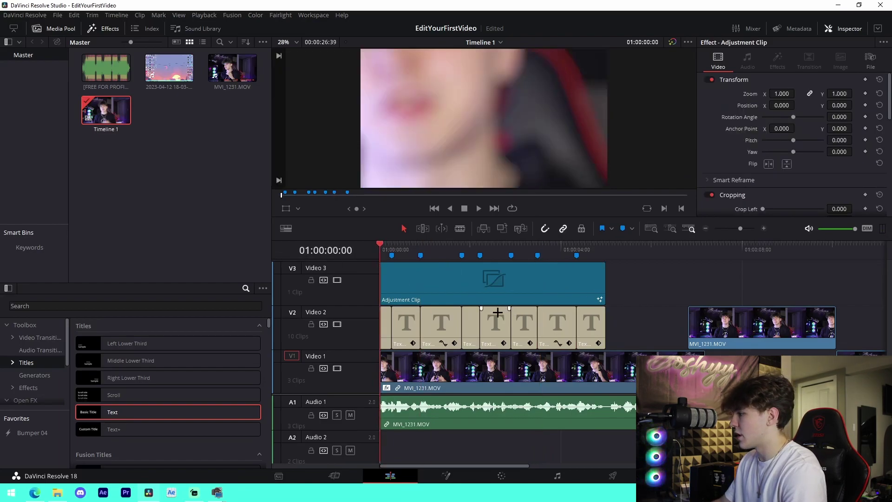
{"action": "key", "text": "space"}
{"action": "key", "text": "space"}
Step: Reduce all title segments on Video 2 to text size 113 and shift them slightly lower in the frame
{"action": "left_click_drag", "start_coordinate": [628, 325], "coordinate": [428, 329]}
{"action": "left_click_drag", "start_coordinate": [650, 316], "coordinate": [335, 320]}
{"action": "left_click_drag", "start_coordinate": [840, 198], "coordinate": [830, 198]}
{"action": "left_click", "coordinate": [846, 85]}
{"action": "left_click_drag", "start_coordinate": [855, 125], "coordinate": [855, 124]}
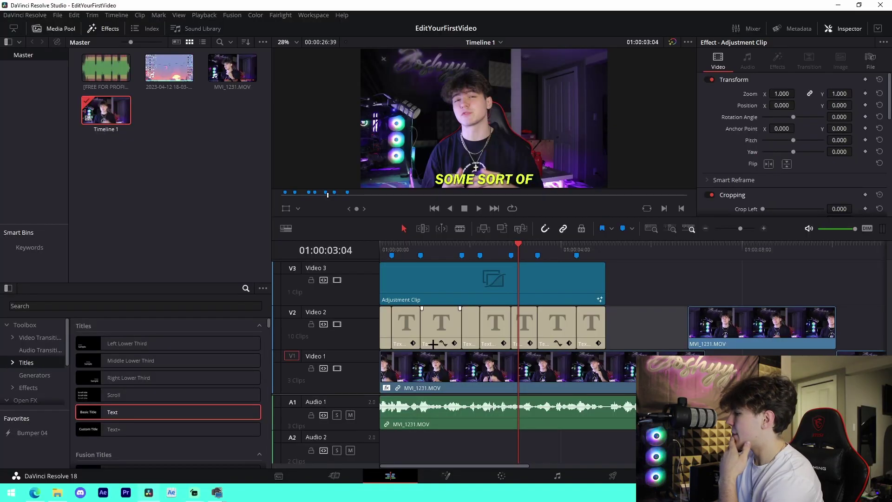
Step: Try a black stroke of size 2 around the "SOME SORT OF" title
{"action": "left_click", "coordinate": [520, 334]}
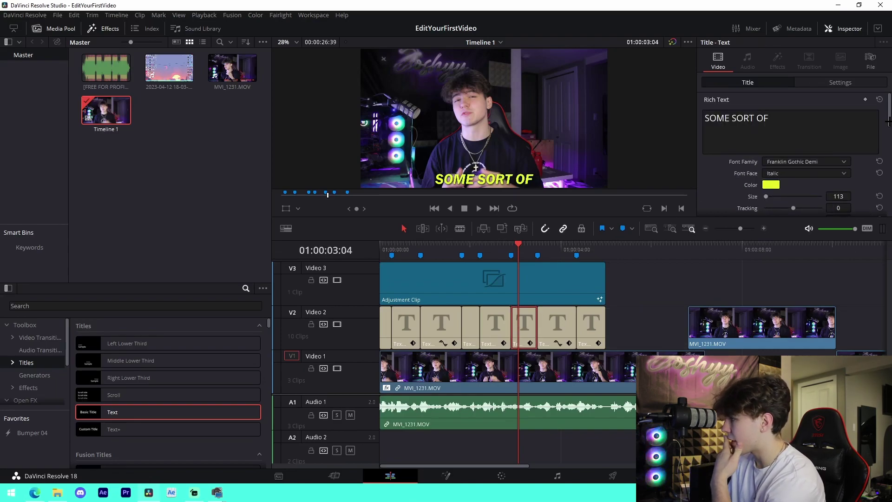
{"action": "left_click_drag", "start_coordinate": [888, 122], "coordinate": [880, 172]}
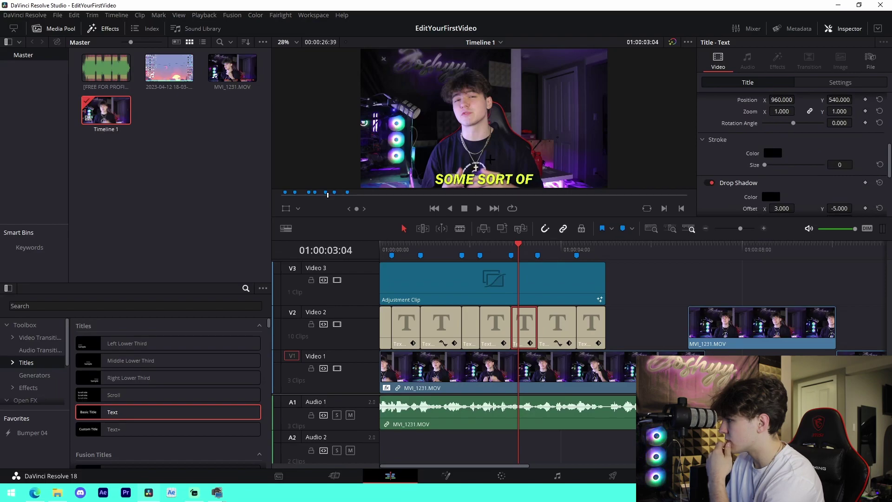
{"action": "scroll", "coordinate": [490, 159], "scroll_direction": "up", "scroll_amount": 5}
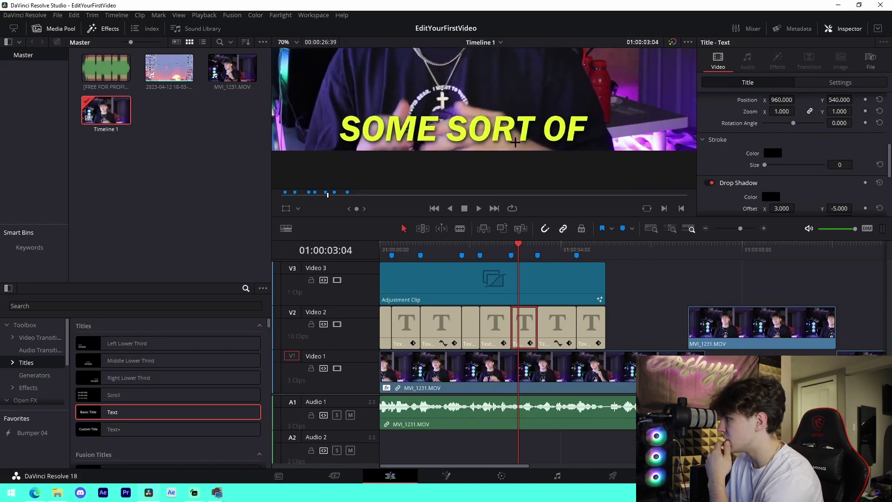
{"action": "left_click_drag", "start_coordinate": [515, 142], "coordinate": [546, 154]}
{"action": "mouse_move", "coordinate": [839, 164]}
{"action": "left_mouse_down"}
{"action": "mouse_move", "coordinate": [850, 164]}
{"action": "mouse_move", "coordinate": [840, 164]}
{"action": "left_mouse_up"}
{"action": "scroll", "coordinate": [557, 140], "scroll_direction": "down", "scroll_amount": 2}
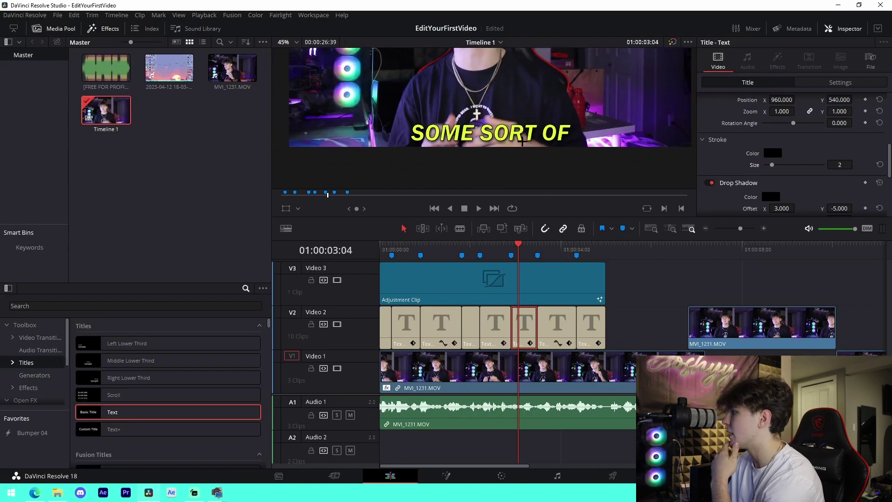
{"action": "mouse_move", "coordinate": [558, 139]}
{"action": "left_mouse_down"}
{"action": "mouse_move", "coordinate": [534, 148]}
{"action": "mouse_move", "coordinate": [551, 173]}
{"action": "left_mouse_up"}
{"action": "left_click_drag", "start_coordinate": [771, 165], "coordinate": [716, 171]}
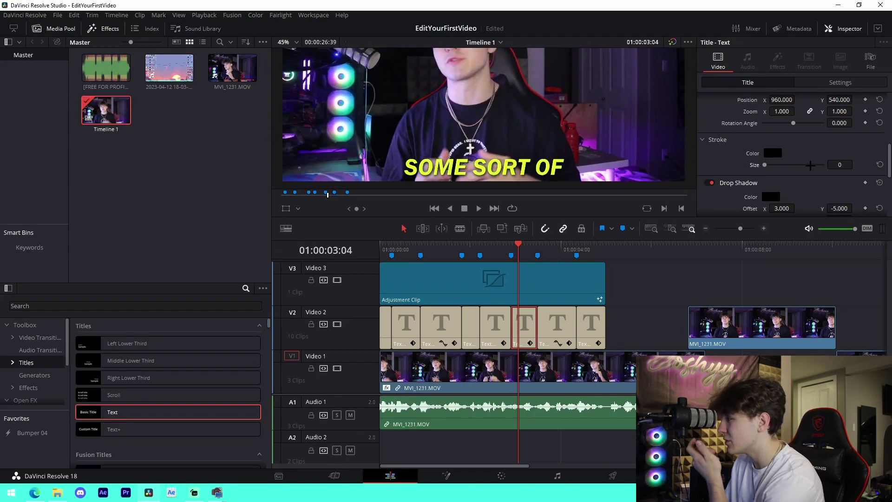
Step: Set the "SOME SORT OF" title's drop shadow offset to X 5, Y -11 and its opacity to 100
{"action": "scroll", "coordinate": [794, 162], "scroll_direction": "down", "scroll_amount": 3}
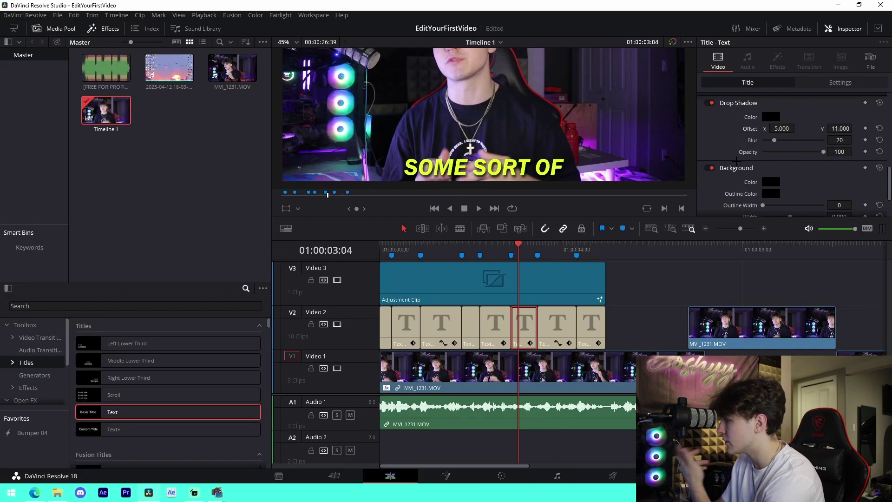
{"action": "scroll", "coordinate": [512, 151], "scroll_direction": "down", "scroll_amount": 4}
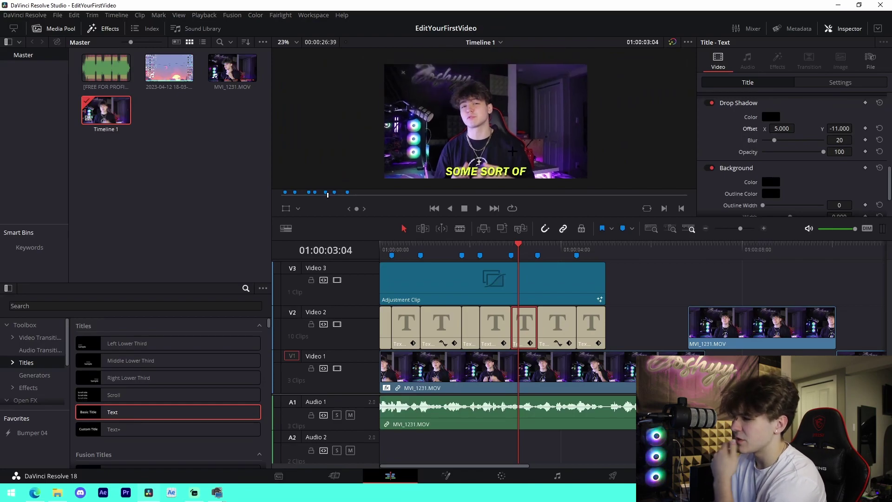
{"action": "left_click", "coordinate": [507, 269]}
{"action": "left_click", "coordinate": [526, 326]}
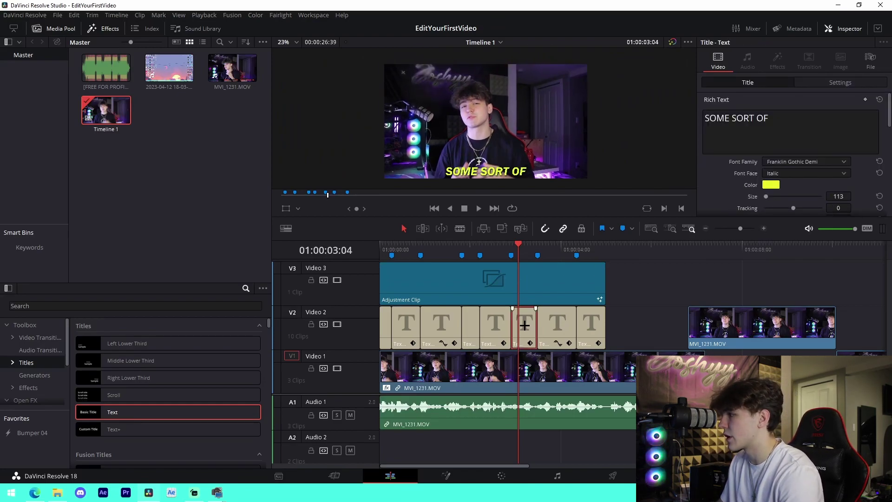
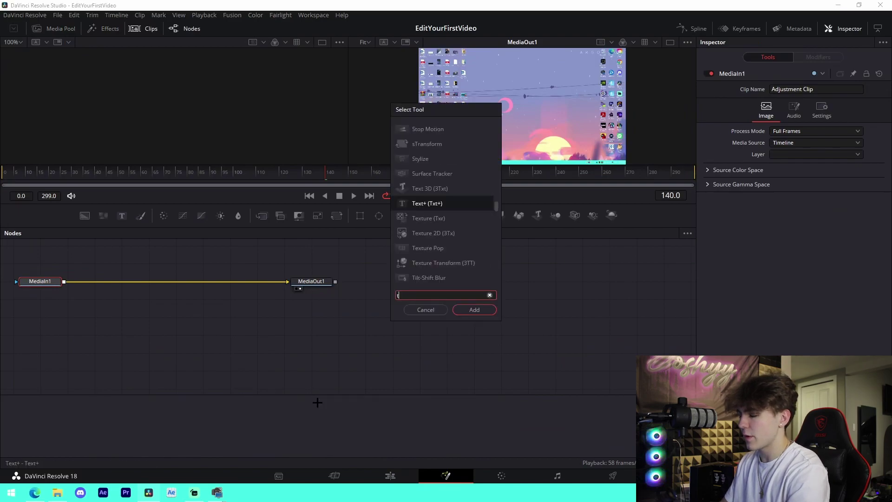
Step: Add a Transform node between MediaIn1 and MediaOut1 and space it out between them
{"action": "type", "text": "trans"}
{"action": "left_click", "coordinate": [471, 308]}
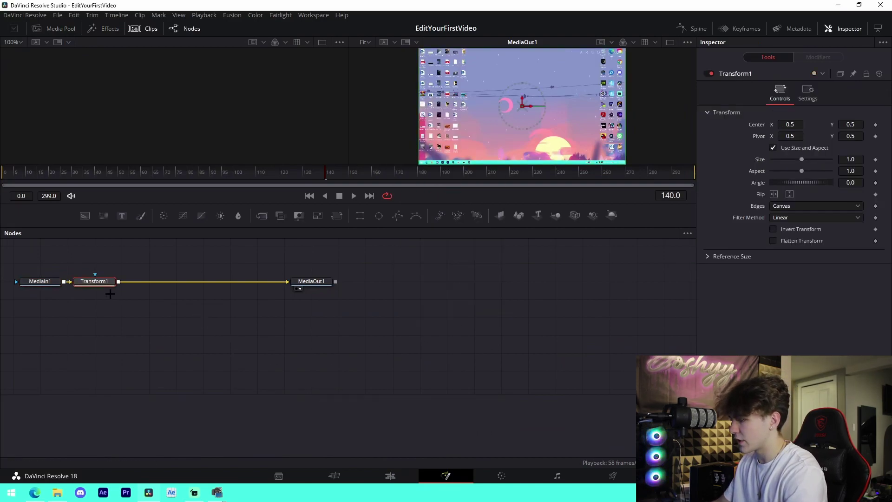
{"action": "left_click_drag", "start_coordinate": [103, 281], "coordinate": [162, 288]}
{"action": "left_click", "coordinate": [233, 378]}
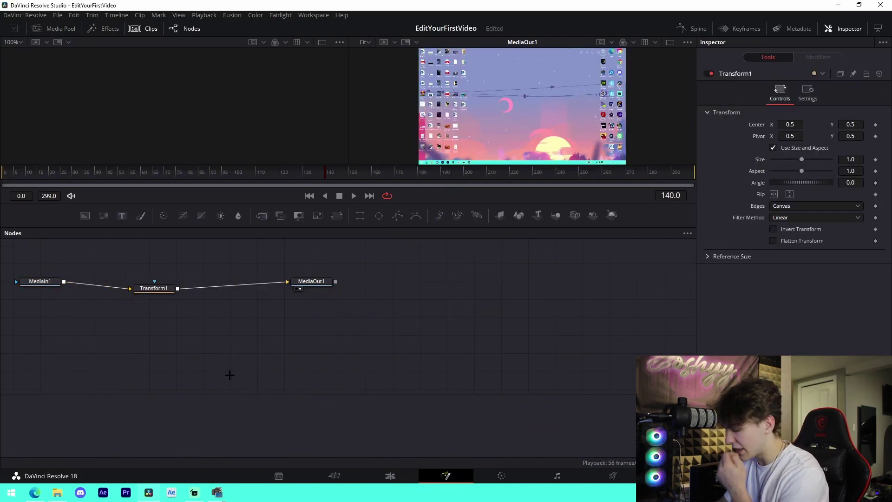
{"action": "left_click_drag", "start_coordinate": [237, 365], "coordinate": [401, 373]}
Step: Select the Transform1 node and move the playhead to frame 139, just before the cut to the desktop recording
{"action": "left_click", "coordinate": [312, 301]}
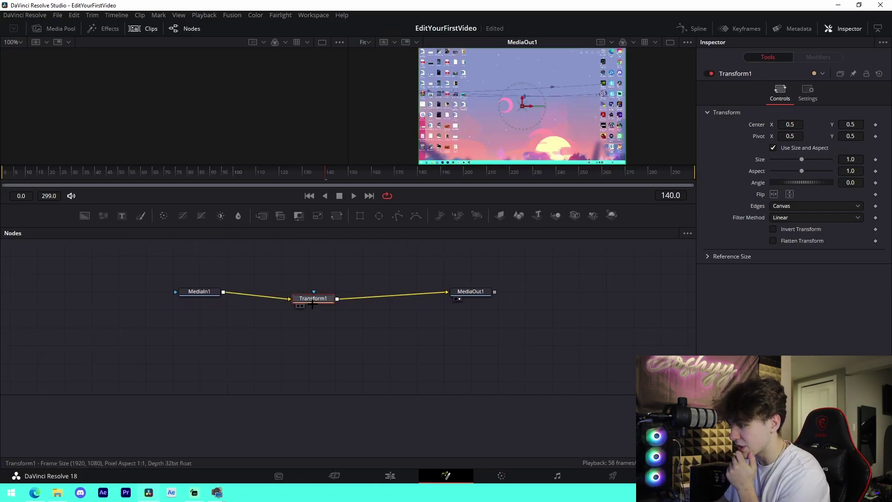
{"action": "key", "text": "Home"}
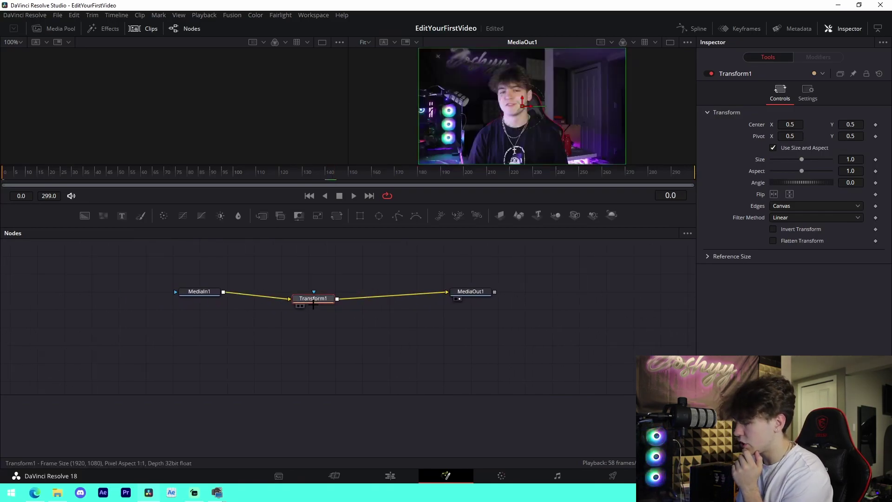
{"action": "left_click", "coordinate": [286, 172]}
{"action": "left_click_drag", "start_coordinate": [286, 171], "coordinate": [322, 181]}
{"action": "key", "text": "Right"}
{"action": "key", "text": "Left"}
{"action": "key", "text": "Right"}
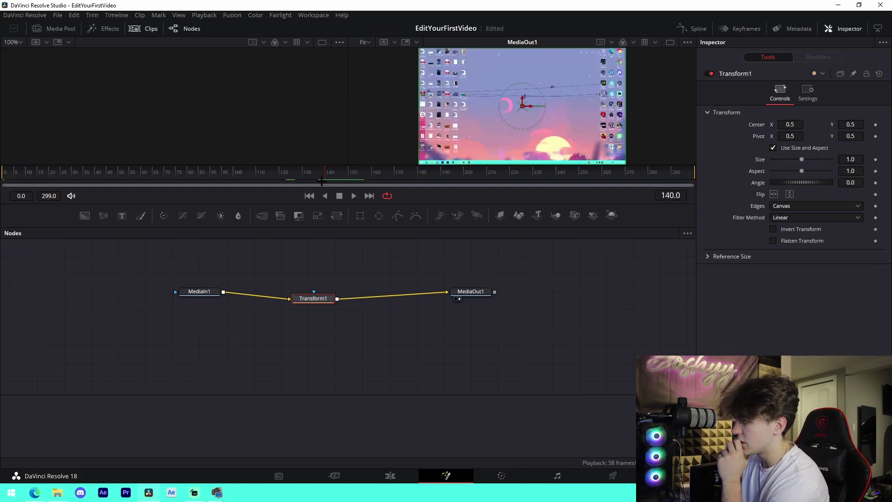
{"action": "key", "text": "Left"}
{"action": "left_click_drag", "start_coordinate": [322, 181], "coordinate": [321, 181]}
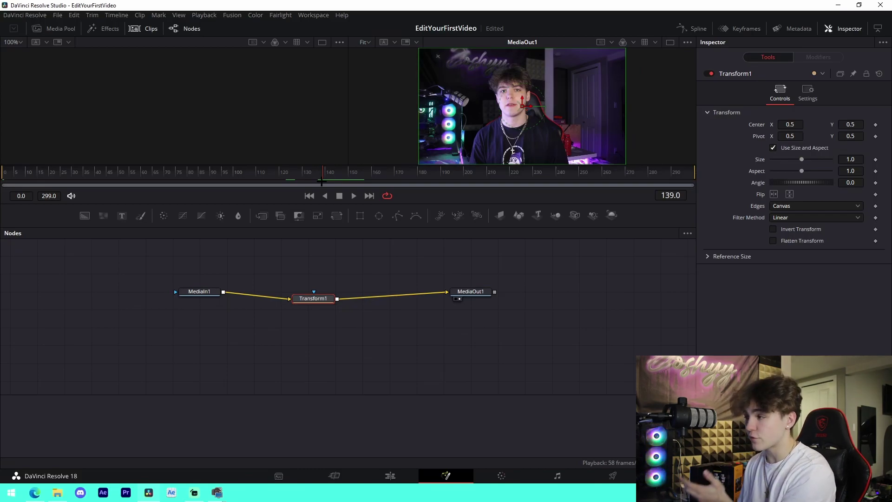
Step: Keyframe the Transform1 node's Size at 1.5 on frame 140, where the desktop recording begins
{"action": "left_click_drag", "start_coordinate": [322, 181], "coordinate": [322, 181]}
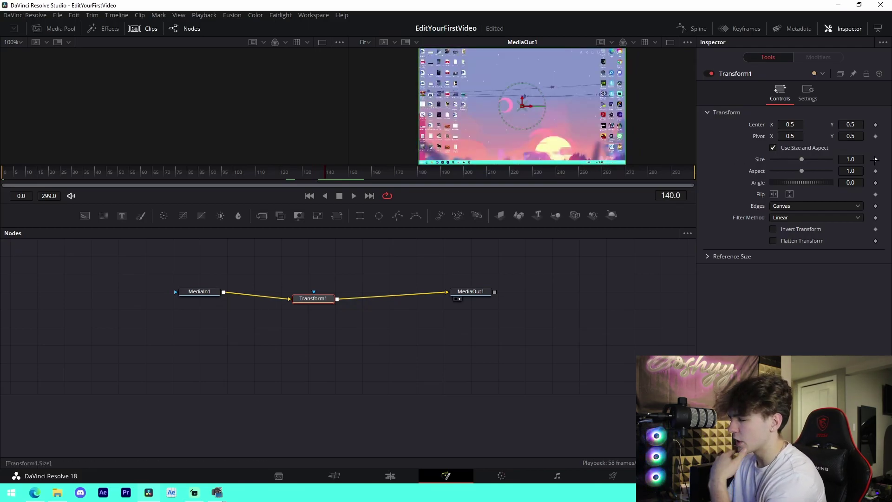
{"action": "left_click", "coordinate": [875, 160]}
{"action": "left_click_drag", "start_coordinate": [801, 159], "coordinate": [817, 160]}
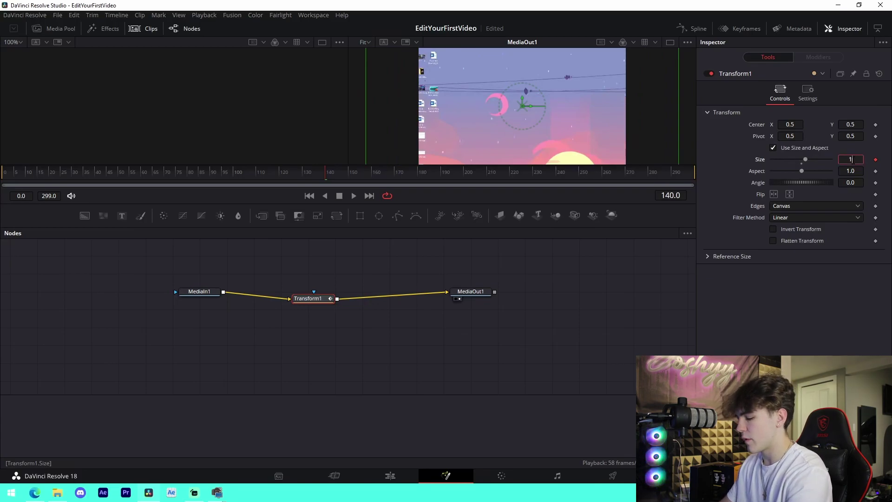
{"action": "type", "text": ".5"}
{"action": "key", "text": "Return"}
Step: Keyframe the Transform1 Size at 0.5 on frame 139 and set the node's Edges to Mirror
{"action": "key", "text": "Left"}
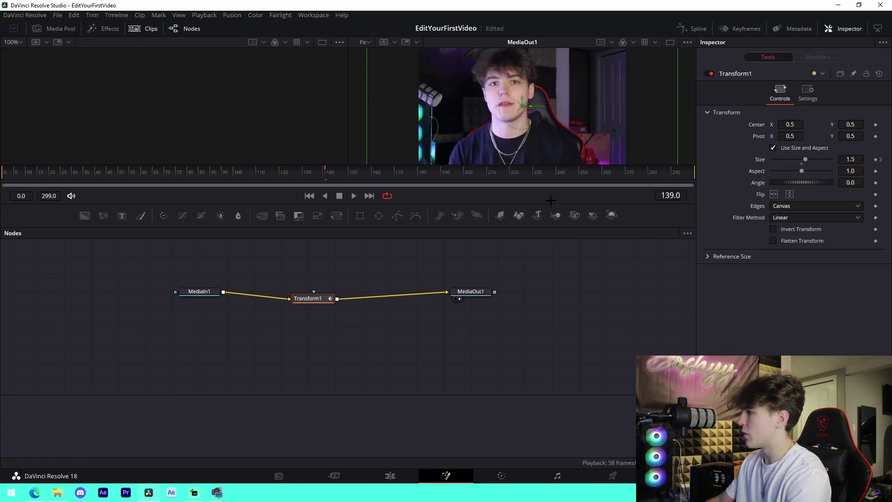
{"action": "type", "text": "0.5"}
{"action": "key", "text": "Tab"}
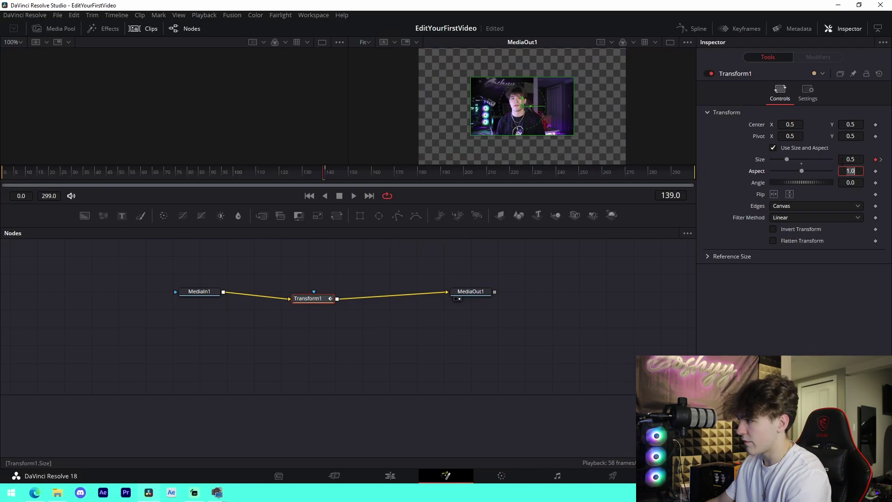
{"action": "left_click", "coordinate": [777, 204]}
{"action": "left_click", "coordinate": [790, 249]}
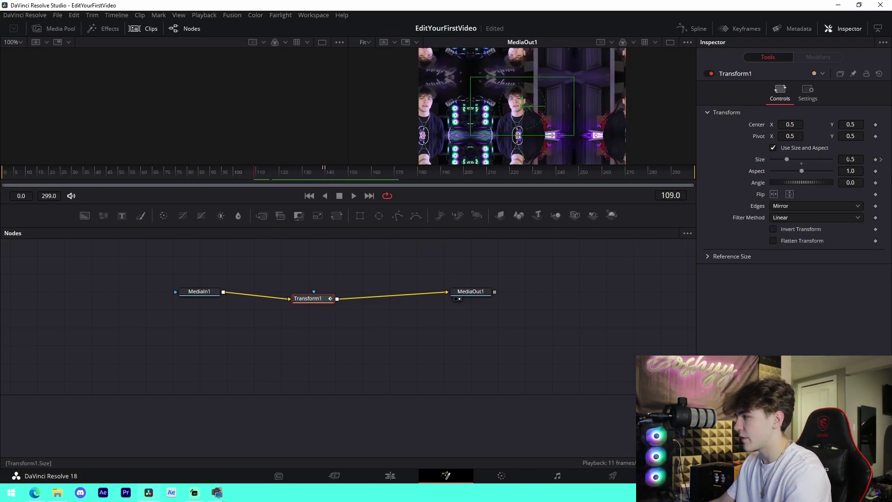
Step: Keyframe the Transform1 Size at 1 on frames 109 and 170, and play back the zoom transition
{"action": "double_click", "coordinate": [849, 159]}
{"action": "type", "text": "1"}
{"action": "key", "text": "Tab"}
{"action": "left_click", "coordinate": [325, 175]}
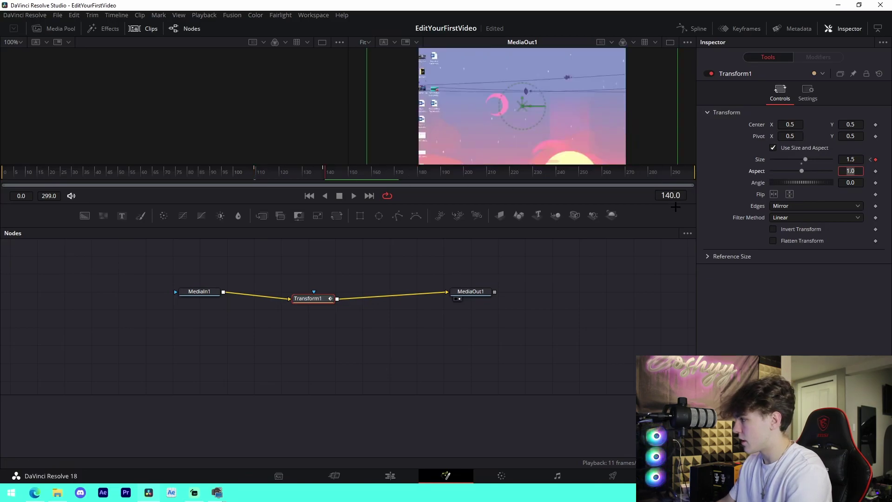
{"action": "left_click", "coordinate": [418, 253]}
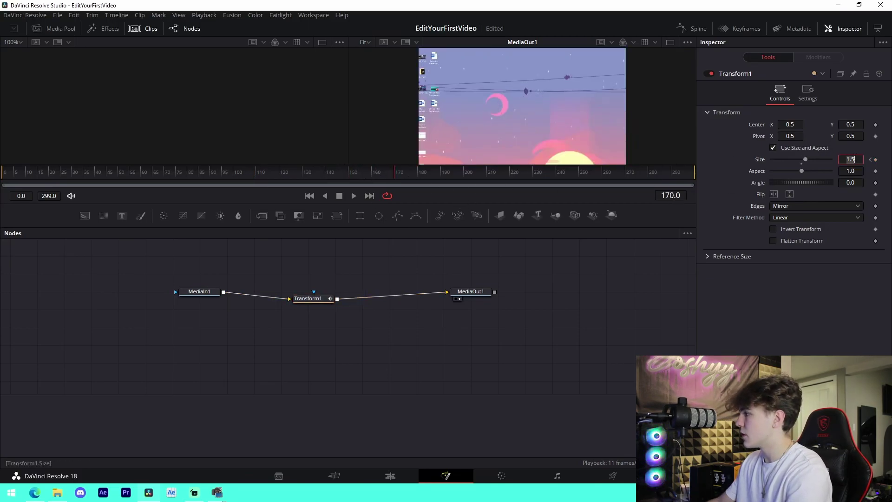
{"action": "type", "text": "1"}
{"action": "key", "text": "Tab"}
{"action": "left_click", "coordinate": [318, 298]}
{"action": "key", "text": "space"}
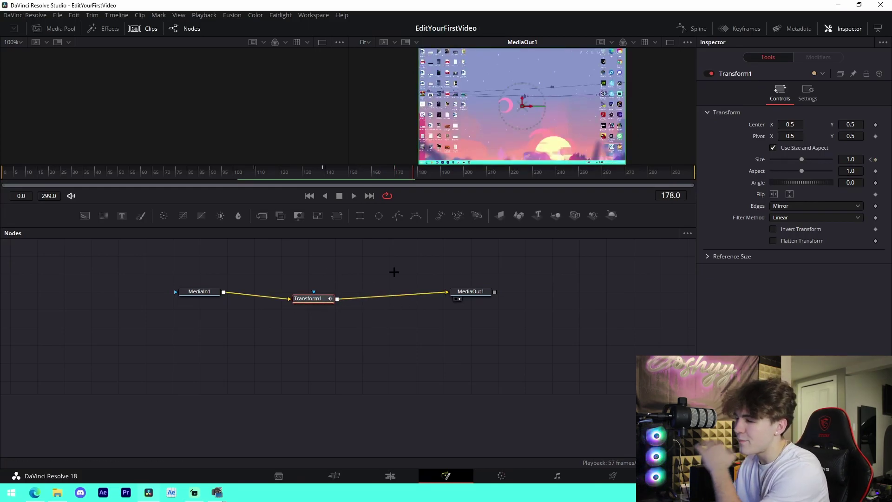
Step: Show Transform1's Size curve in the Spline editor and bend its handles between frames 109 and 139 to accelerate sharply into the cut
{"action": "left_click", "coordinate": [704, 30]}
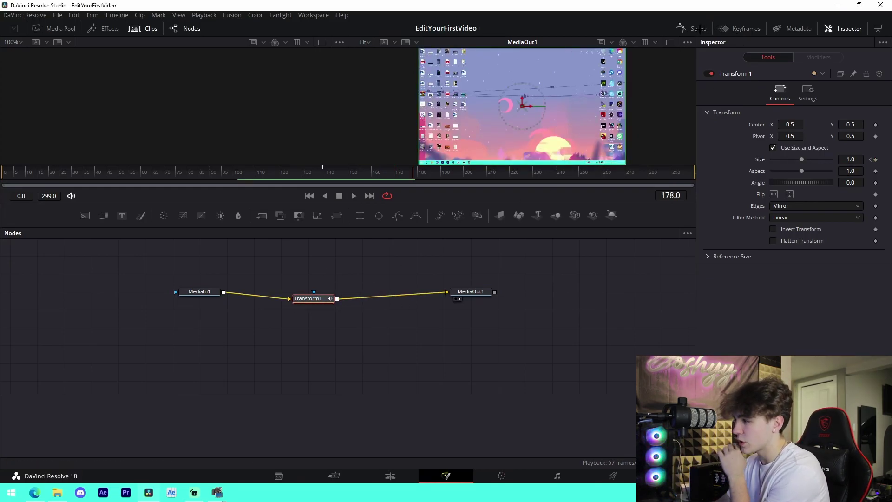
{"action": "left_click", "coordinate": [45, 258]}
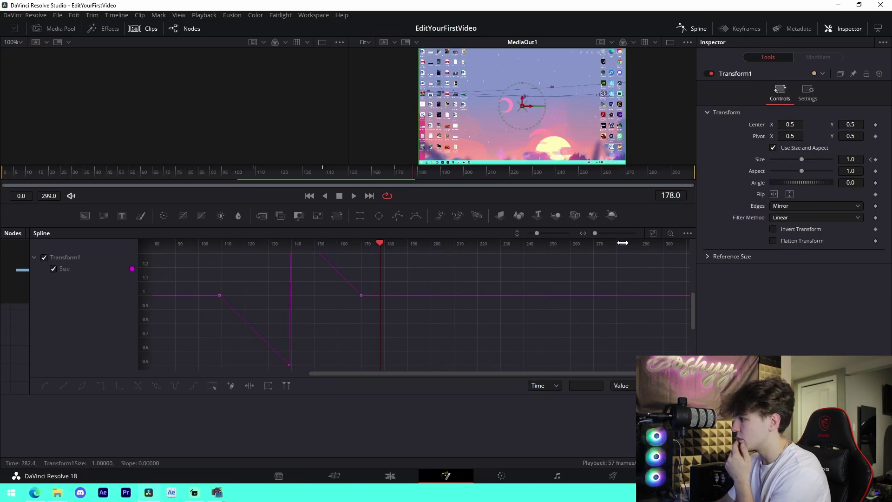
{"action": "left_click", "coordinate": [653, 233]}
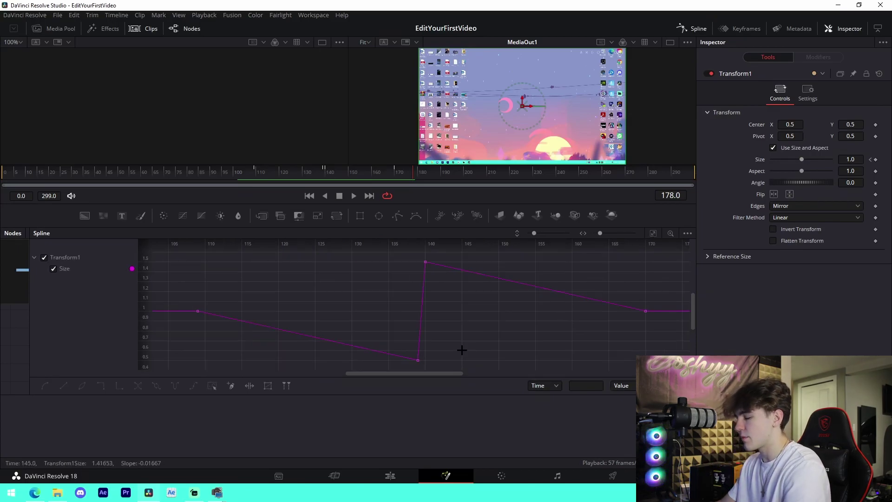
{"action": "key", "text": "ctrl+a"}
{"action": "left_click_drag", "start_coordinate": [271, 328], "coordinate": [414, 305]}
{"action": "left_click_drag", "start_coordinate": [344, 344], "coordinate": [415, 323]}
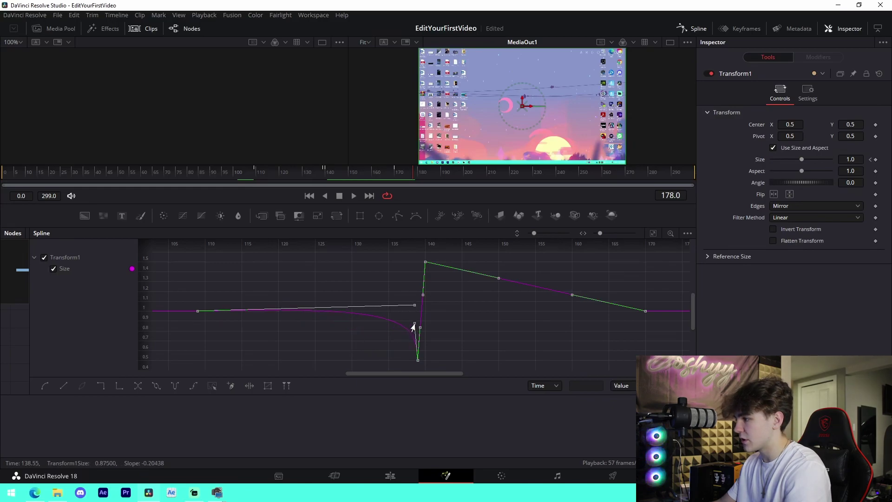
{"action": "left_click", "coordinate": [417, 306]}
{"action": "key", "text": "ctrl+a"}
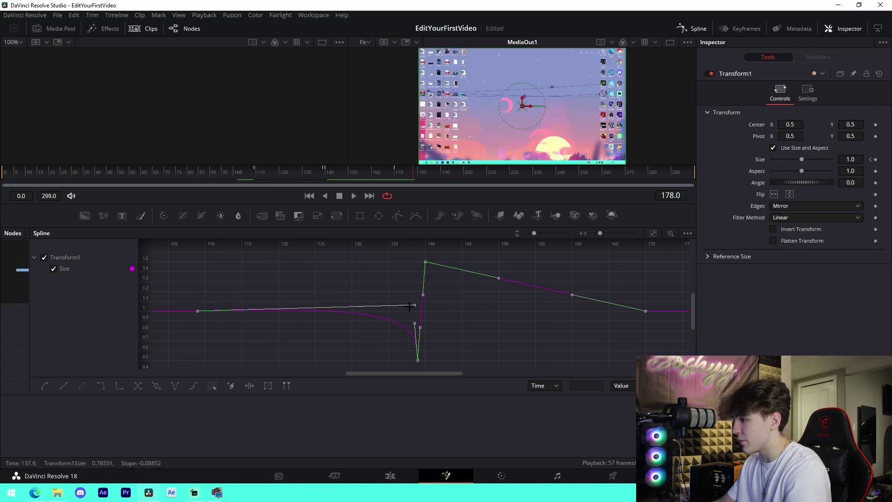
{"action": "left_click_drag", "start_coordinate": [414, 308], "coordinate": [418, 322]}
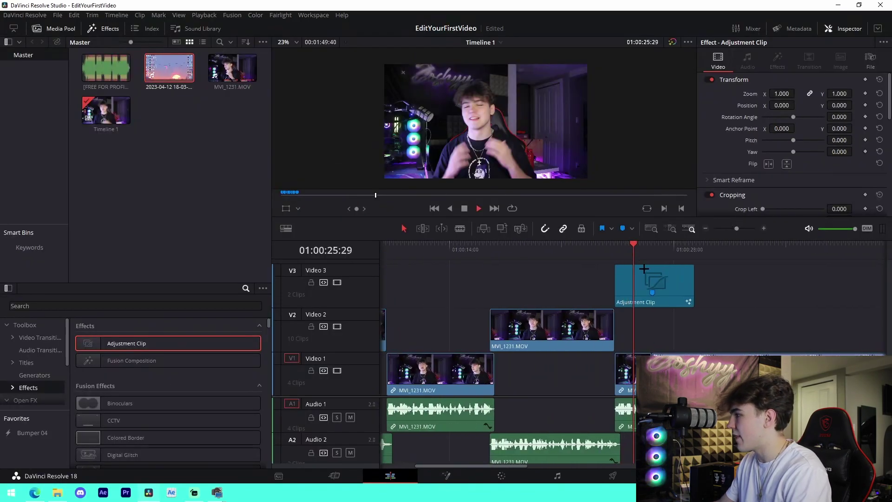
Step: Preview the transition on the edit timeline up to 01:00:27:04 and save the project
{"action": "key", "text": "space"}
{"action": "key", "text": "ctrl+s"}
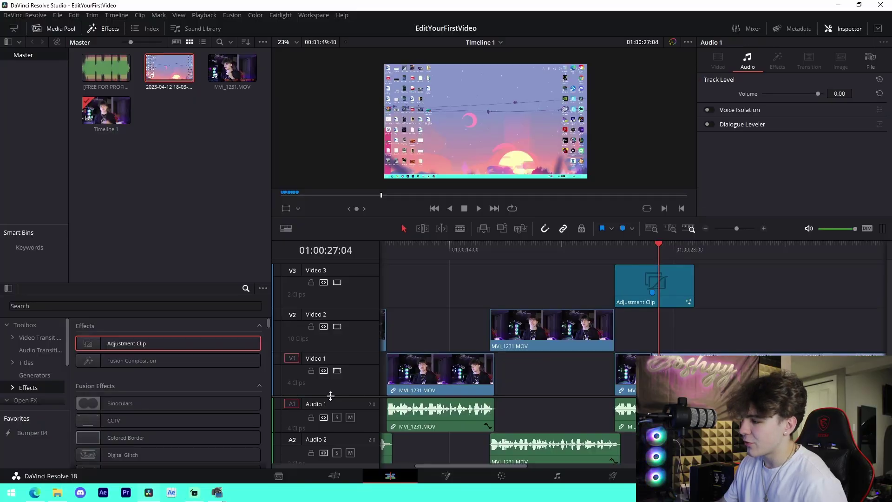
Step: Add the "daydream" type beat music file on a new Audio 3 track, starting at the beginning of the timeline
{"action": "left_click_drag", "start_coordinate": [331, 396], "coordinate": [338, 343]}
{"action": "left_click_drag", "start_coordinate": [116, 74], "coordinate": [618, 431]}
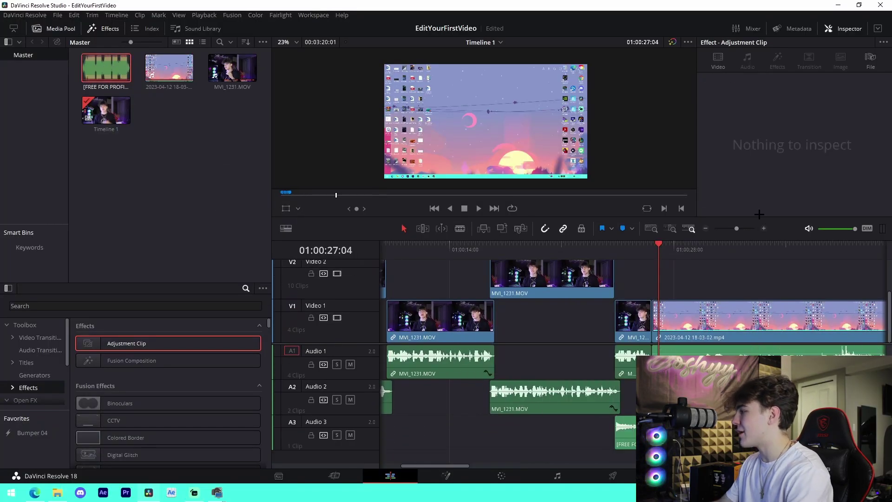
{"action": "left_click_drag", "start_coordinate": [736, 228], "coordinate": [727, 228]}
{"action": "left_click", "coordinate": [472, 433]}
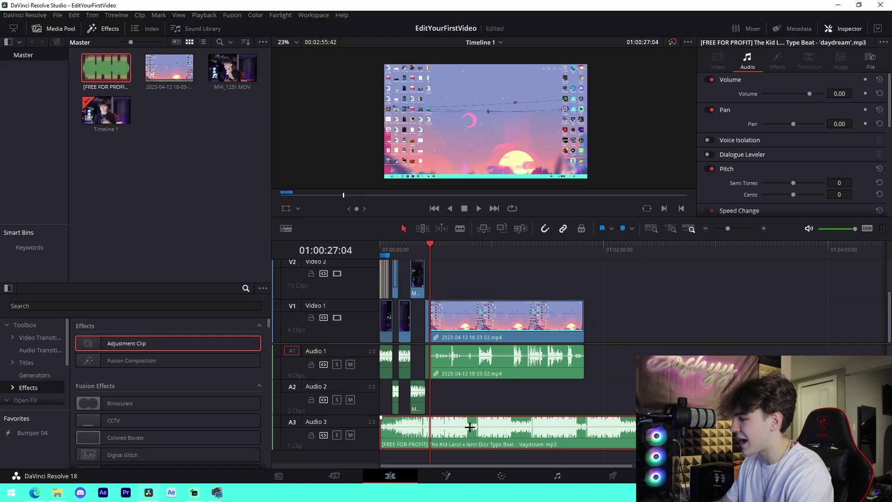
Step: Lower the music clip's volume well below the voice and trim its end to match the end of the desktop recording
{"action": "left_click_drag", "start_coordinate": [470, 427], "coordinate": [478, 432]}
{"action": "left_click", "coordinate": [707, 432]}
{"action": "left_click_drag", "start_coordinate": [707, 433], "coordinate": [584, 430]}
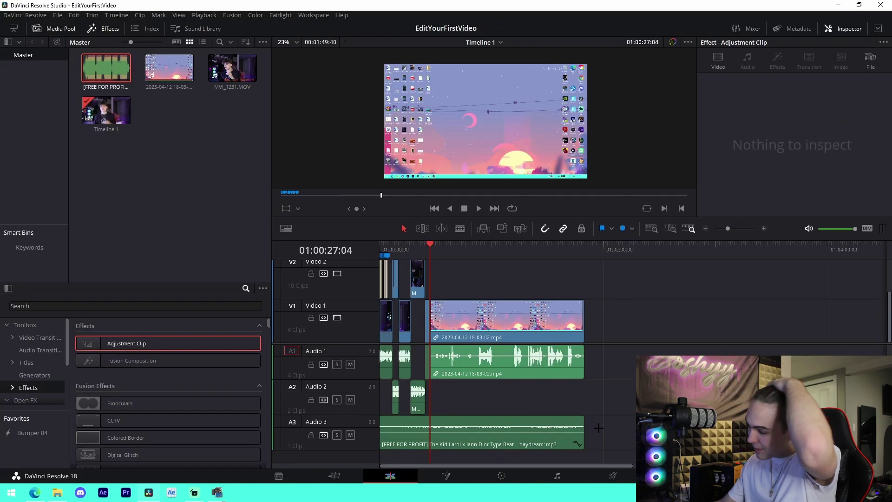
Step: Go to the Deliver page and name the export file FirstYouTubeVideo
{"action": "left_click", "coordinate": [612, 475]}
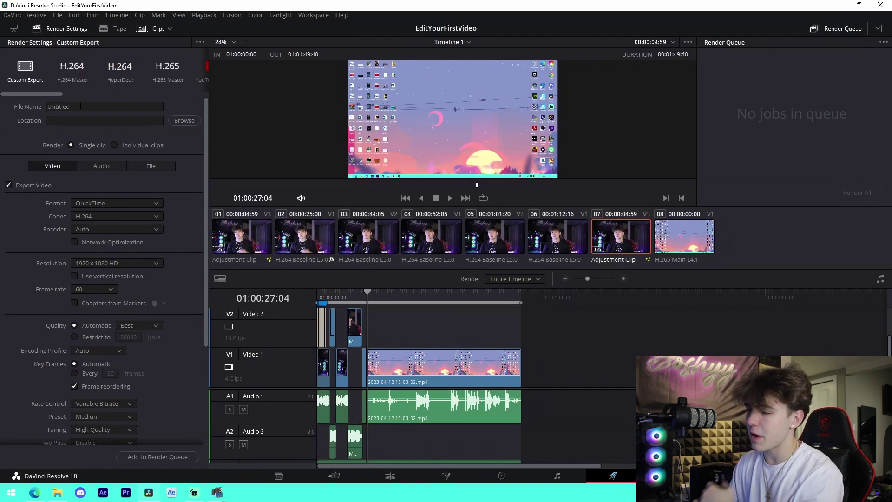
{"action": "left_click", "coordinate": [80, 106]}
{"action": "type", "text": "First"}
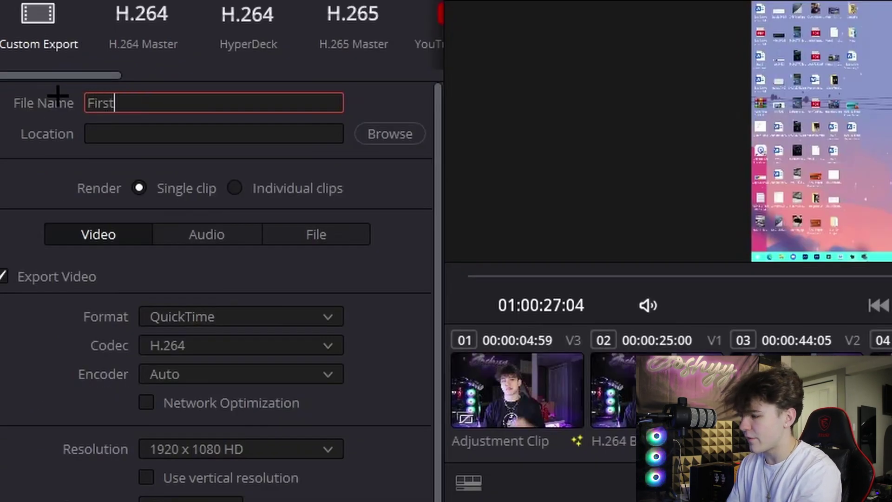
{"action": "type", "text": "YouTubeVideo"}
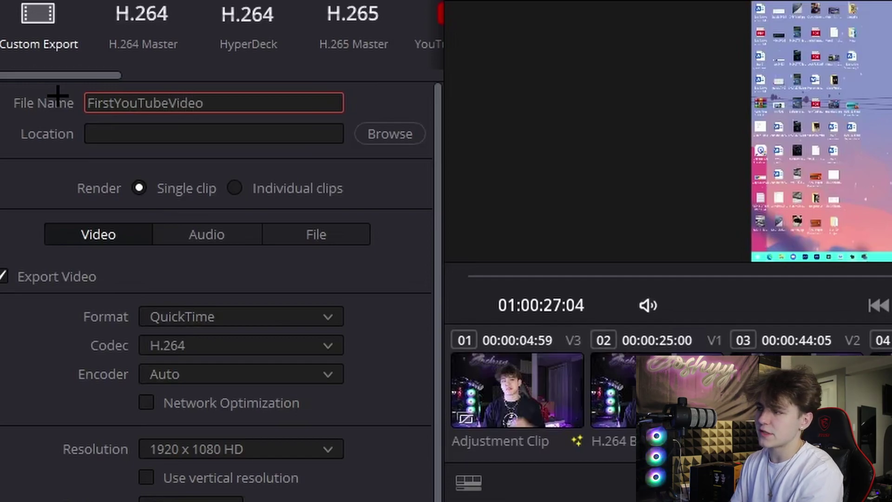
Step: Set the export location to the YT Vids folder on the 4TB hard drive (E:)
{"action": "left_click", "coordinate": [390, 134]}
{"action": "scroll", "coordinate": [170, 230], "scroll_direction": "up", "scroll_amount": 10}
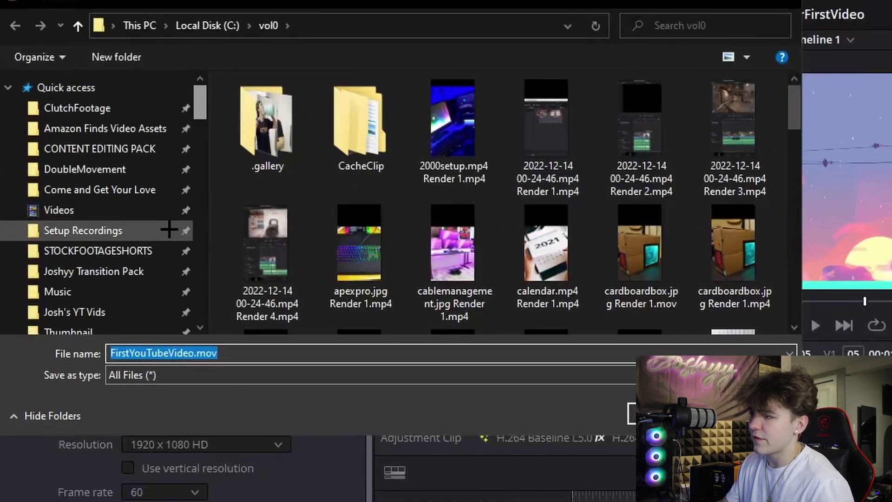
{"action": "left_click", "coordinate": [126, 310]}
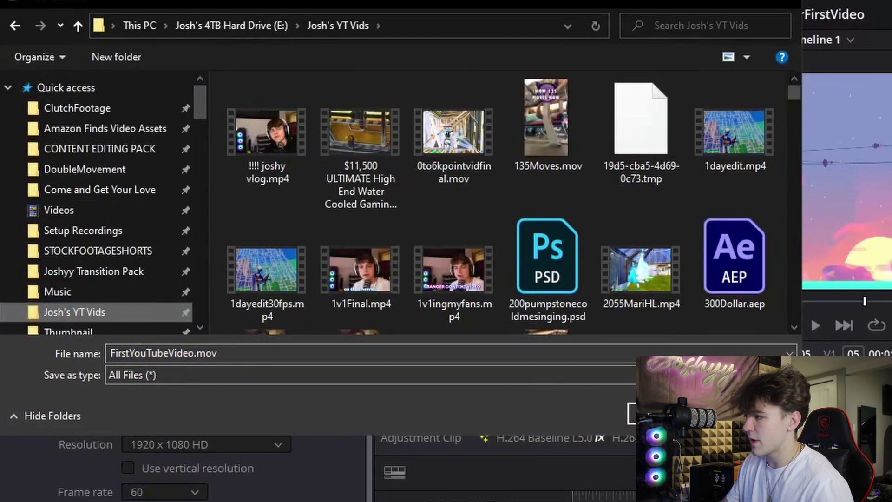
{"action": "left_click", "coordinate": [664, 413]}
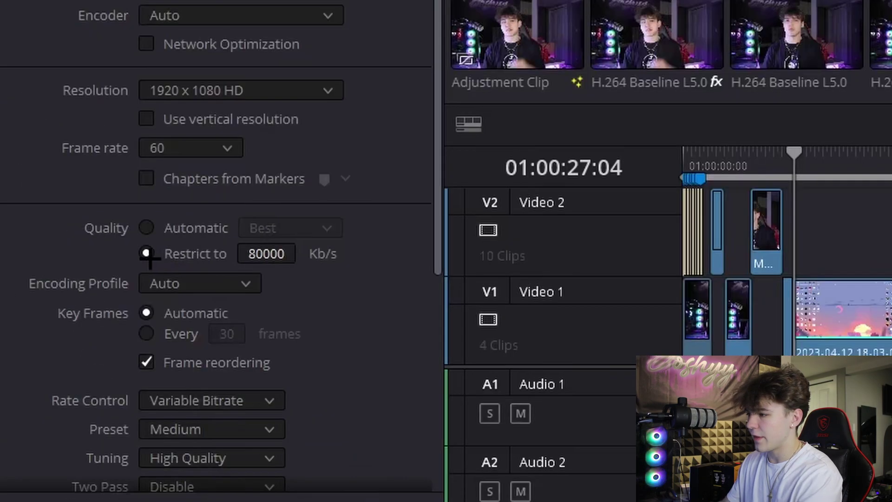
Step: Restrict the export quality to 160000 Kb/s
{"action": "double_click", "coordinate": [290, 259]}
{"action": "type", "text": "160000"}
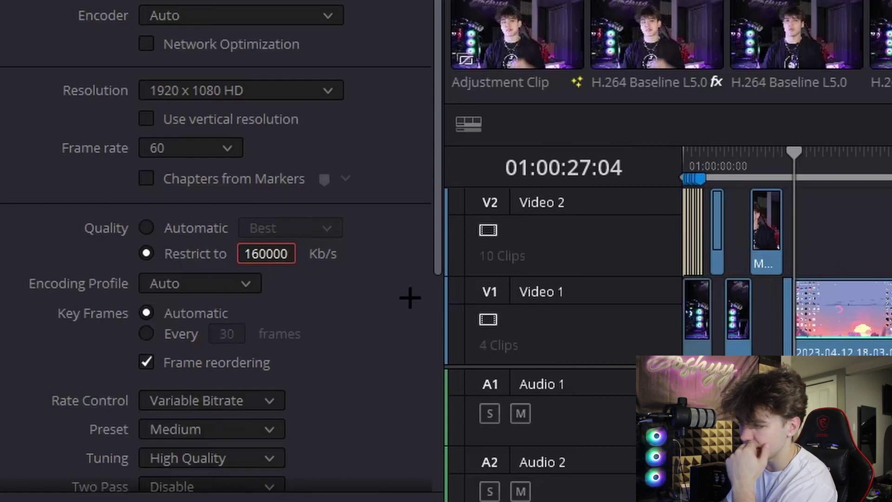
{"action": "key", "text": "Return"}
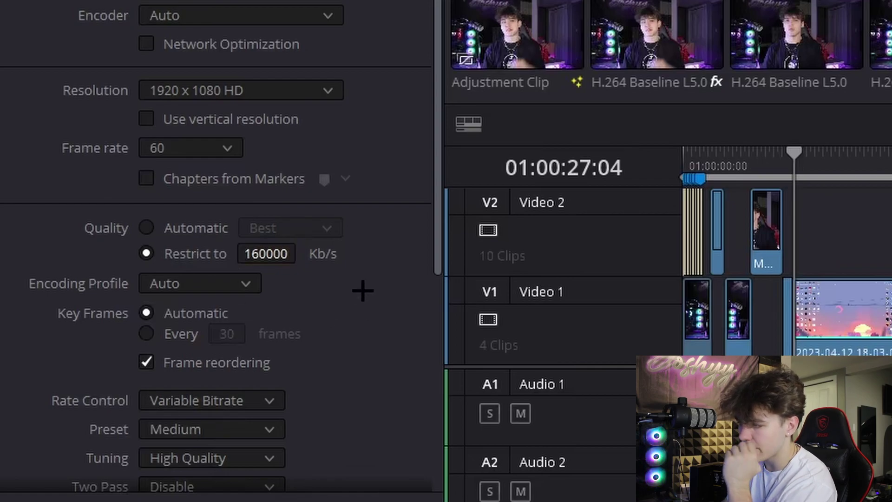
Step: Set the rate control to Constant Bitrate and add the export to the render queue
{"action": "left_click", "coordinate": [258, 401]}
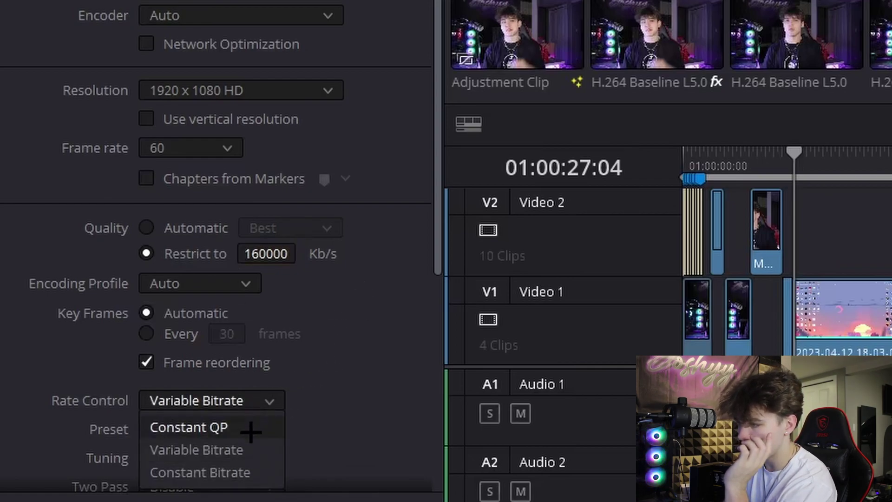
{"action": "left_click", "coordinate": [207, 472]}
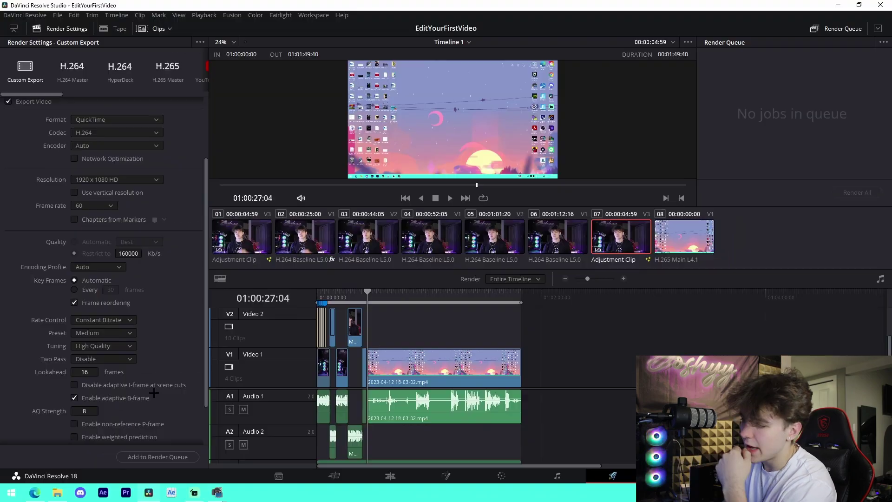
{"action": "scroll", "coordinate": [231, 464], "scroll_direction": "down", "scroll_amount": 5}
{"action": "left_click", "coordinate": [175, 455]}
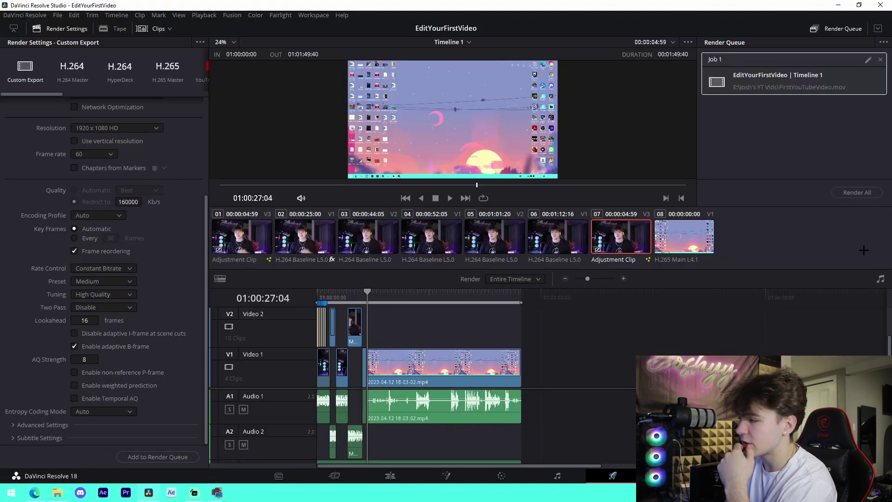